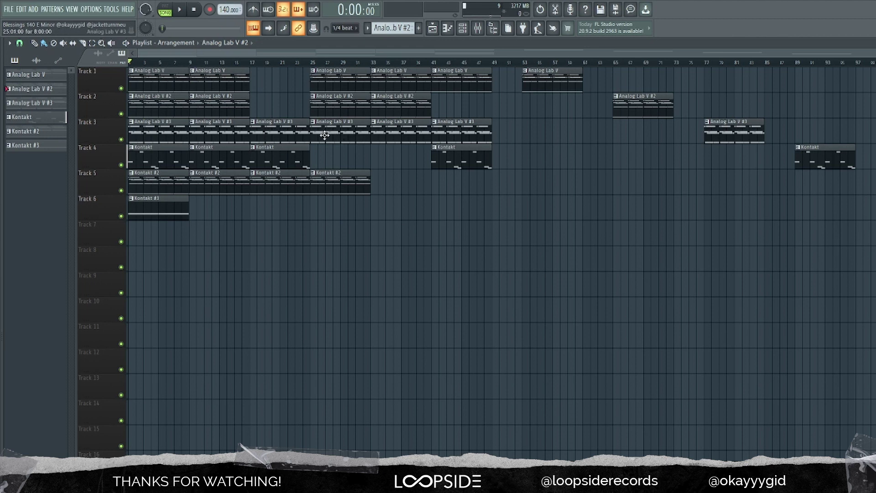
# Open the first Analog Lab V pattern on track 1 in the piano roll and play it in pattern mode
pyautogui.doubleClick(158, 83)
pyautogui.hscroll(-3, 121, 190)
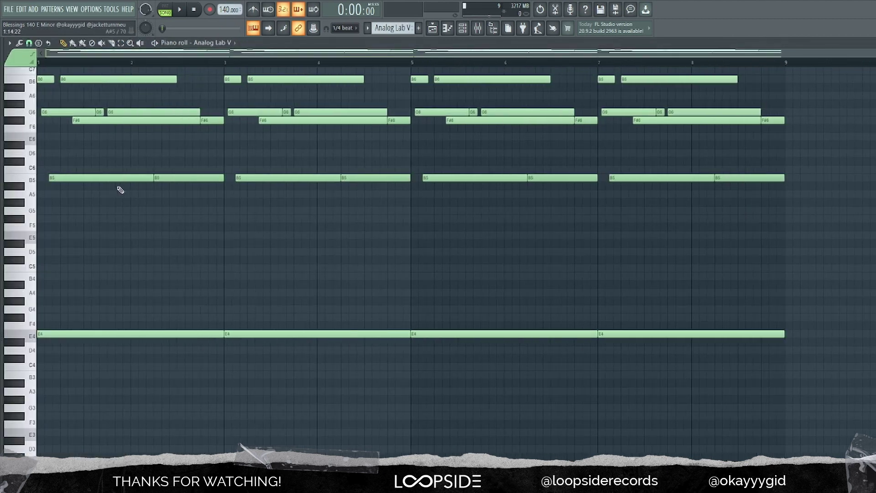
pyautogui.scroll(5, 121, 188)
pyautogui.scroll(-3, 137, 183)
pyautogui.scroll(1, 214, 162)
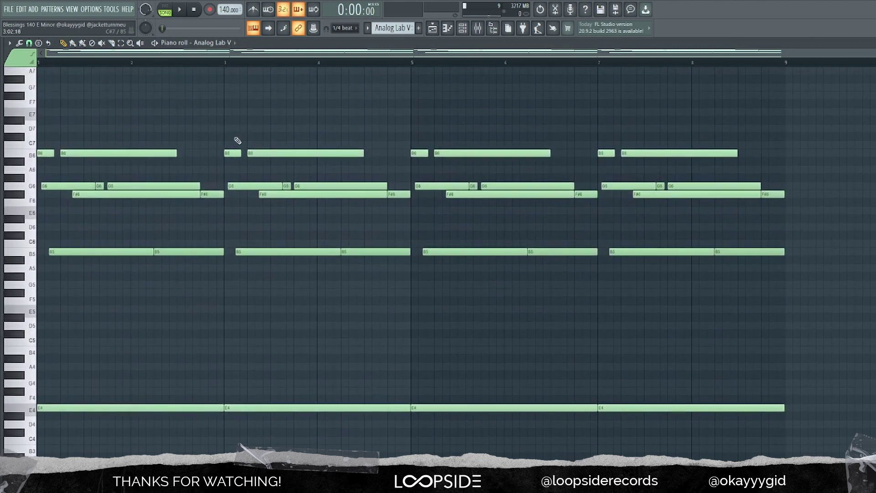
pyautogui.scroll(1, 234, 141)
pyautogui.scroll(-1, 231, 141)
pyautogui.scroll(1, 219, 123)
pyautogui.scroll(-1, 193, 92)
pyautogui.press('space')
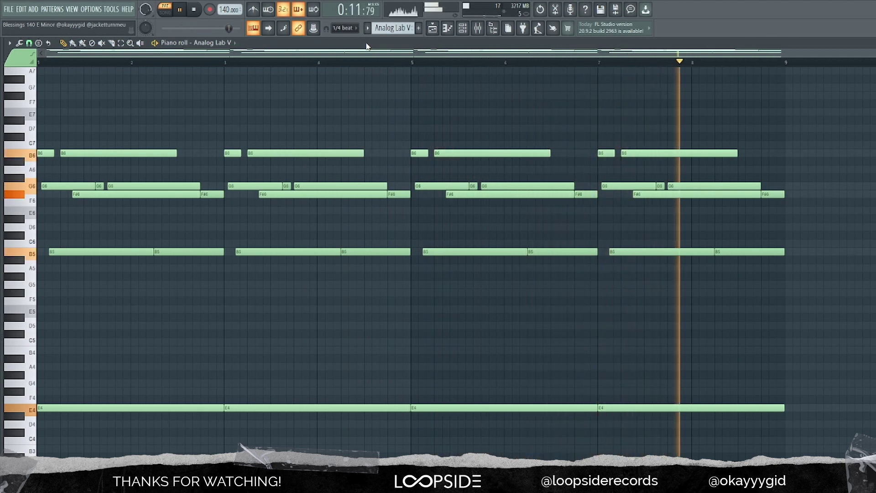
pyautogui.press('space')
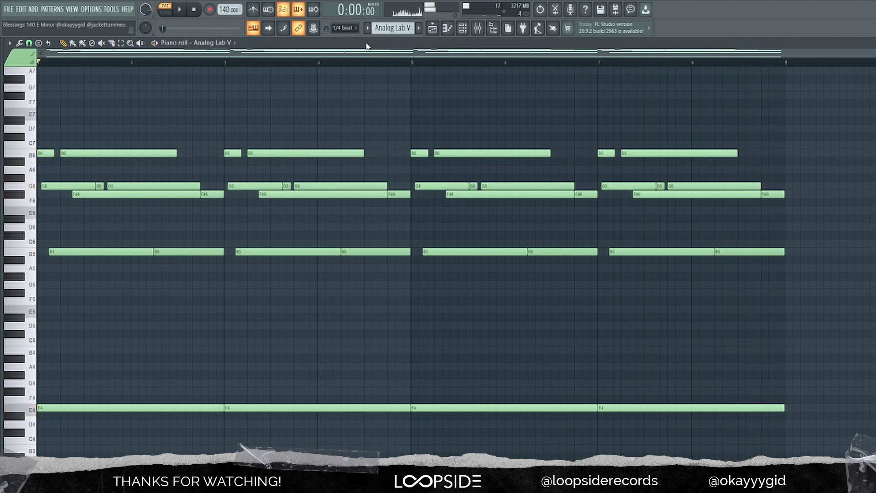
# Try stacking two-bar G4 and B4 notes above the first E4 bass note to build a fuller chord
pyautogui.moveTo(207, 91); pyautogui.dragTo(37, 459)
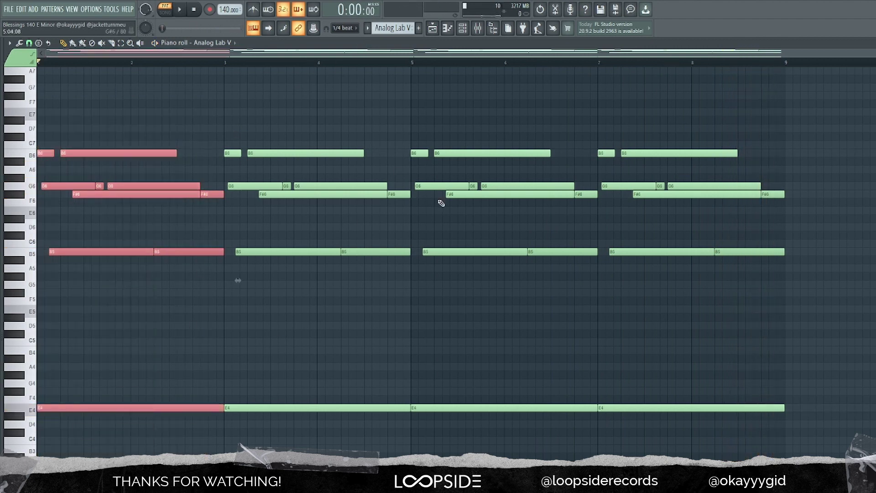
pyautogui.keyDown('ctrl'); pyautogui.click(92, 300); pyautogui.keyUp('ctrl')
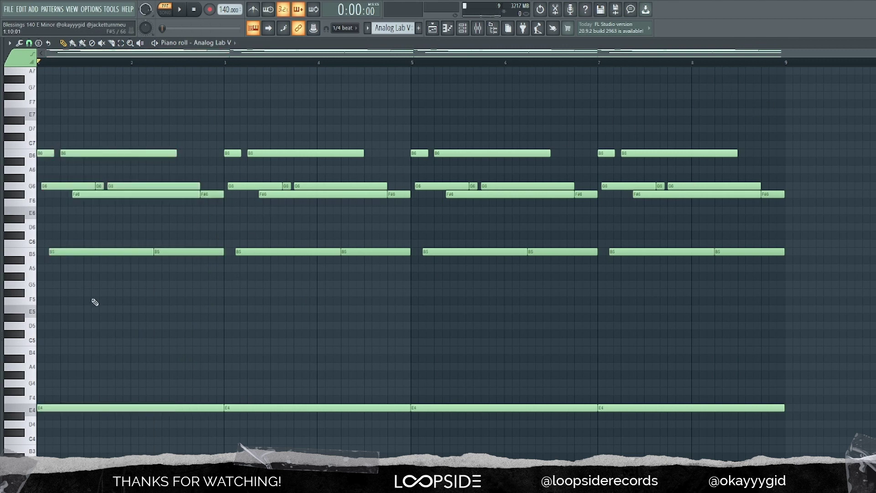
pyautogui.click(47, 384)
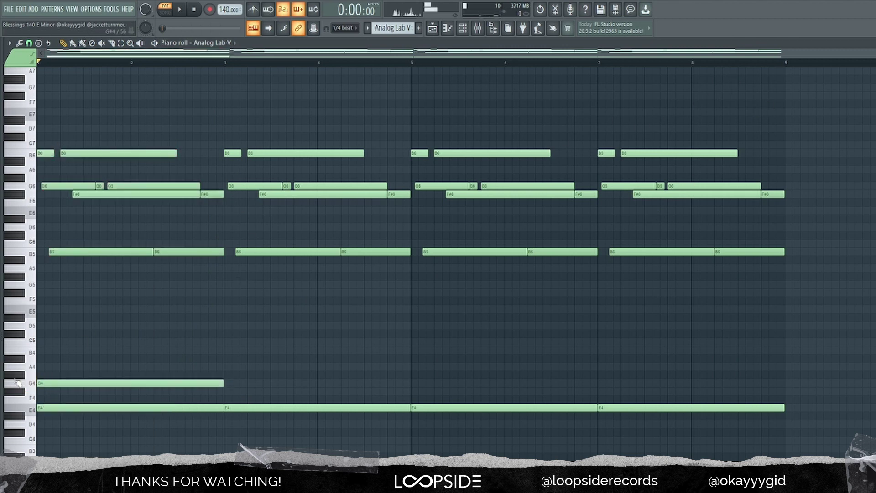
pyautogui.click(48, 350)
pyautogui.moveTo(191, 329); pyautogui.dragTo(100, 388)
pyautogui.hotkey('ctrl', 'Up')
pyautogui.hotkey('ctrl', 'Up')
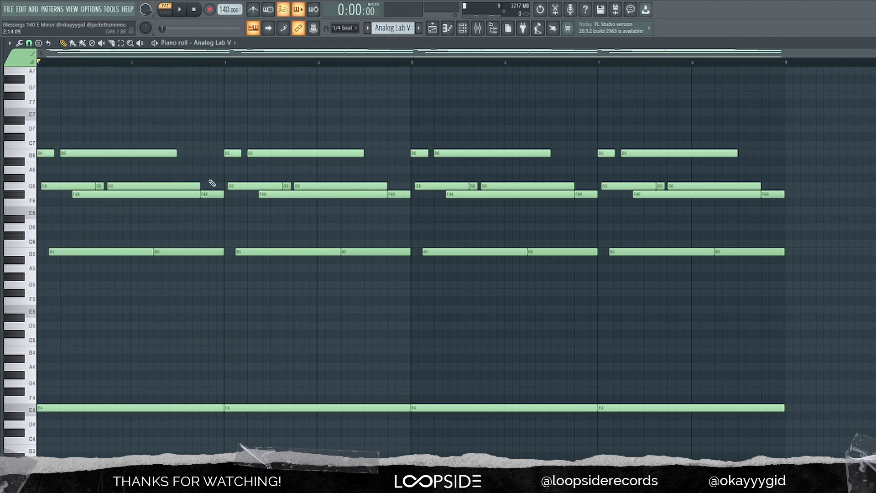
pyautogui.moveTo(218, 176); pyautogui.dragTo(185, 191)
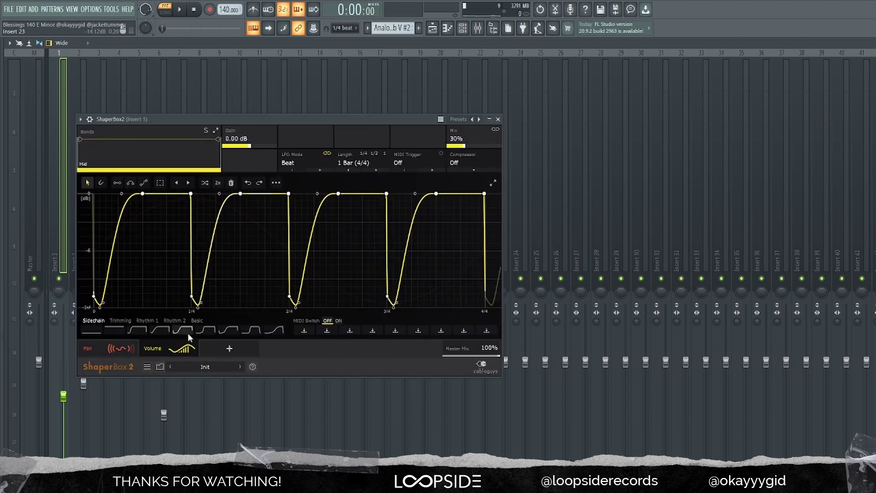
# Examine the Pan and Volume shapers of ShaperBox2 on mixer Insert 1, plus the low cut in its Infinity EQ
pyautogui.click(112, 349)
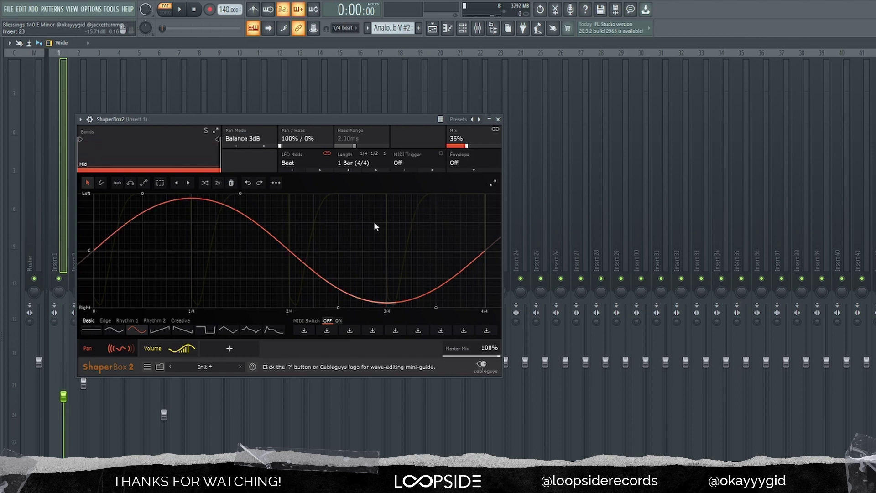
pyautogui.click(150, 347)
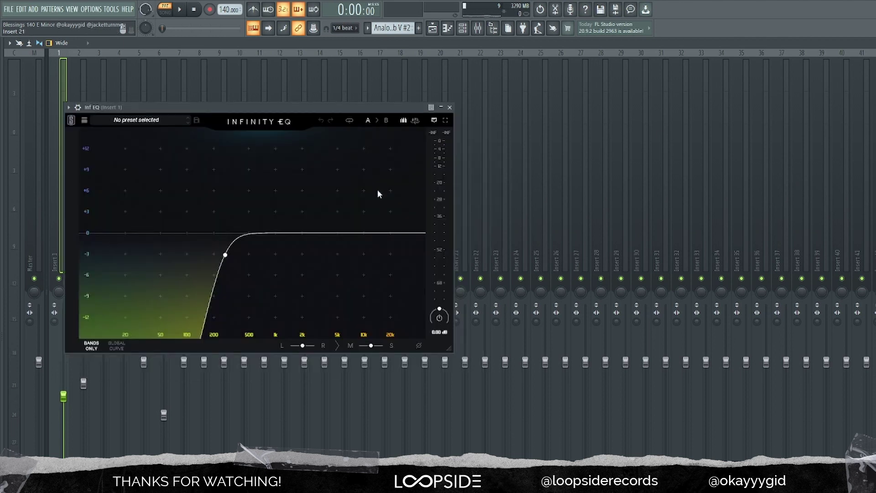
pyautogui.moveTo(224, 256)
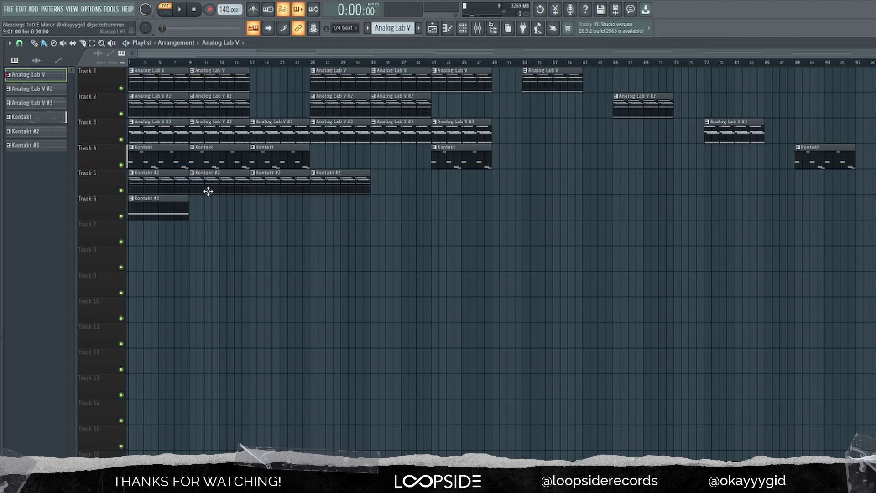
# Open the Analog Lab V #2 pattern on track 2 in the piano roll and play it through
pyautogui.doubleClick(150, 110)
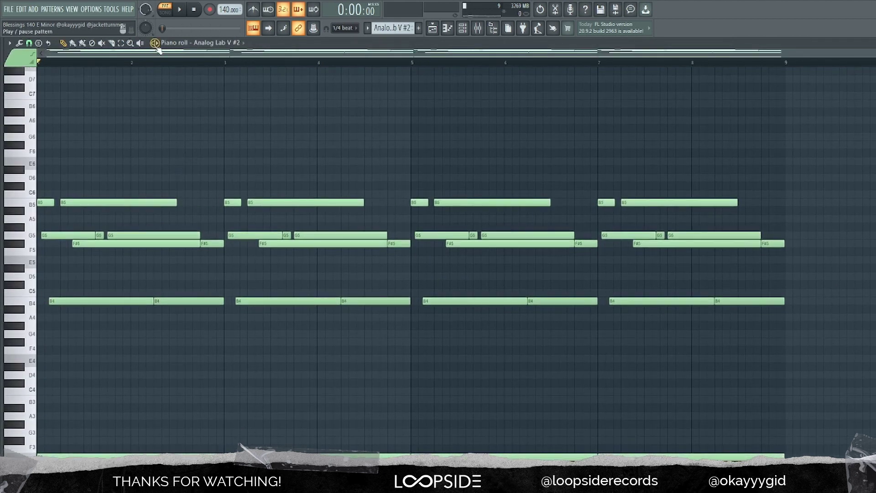
pyautogui.press('space')
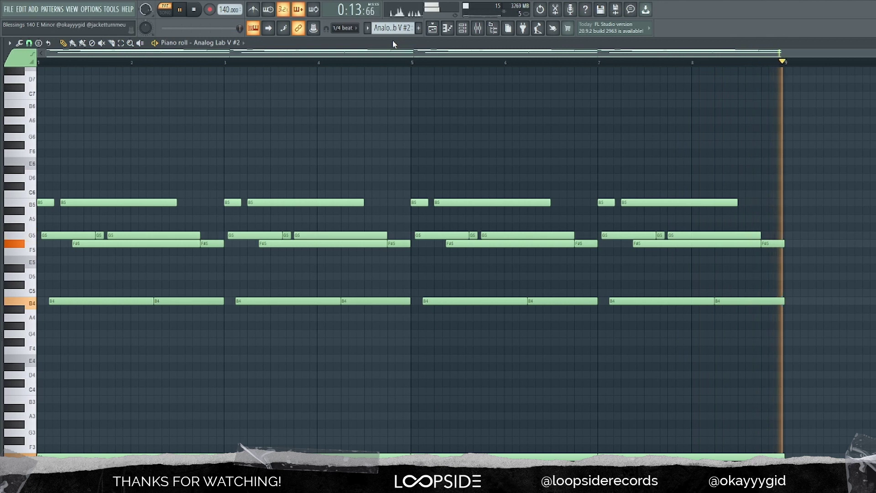
pyautogui.press('space')
pyautogui.scroll(-2, 201, 248)
pyautogui.scroll(1, 228, 244)
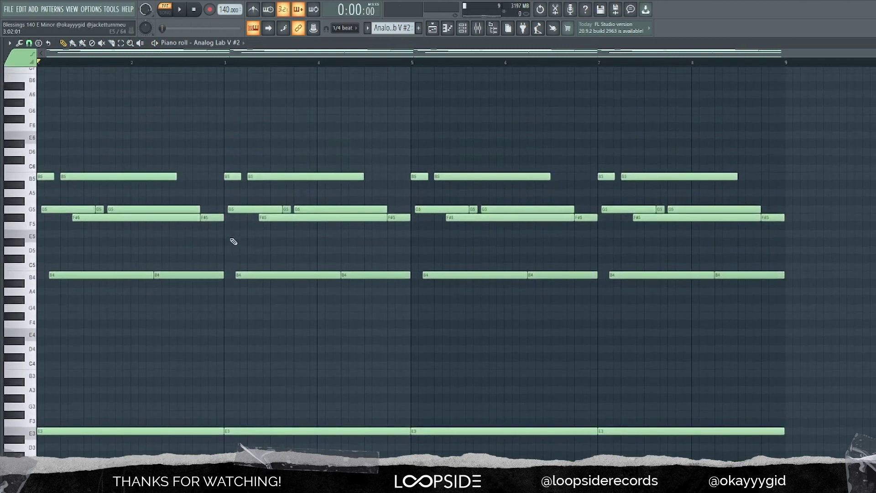
# Open the Analog Lab V #2 instrument to check its preset, and view its insert in the mixer
pyautogui.click(462, 28)
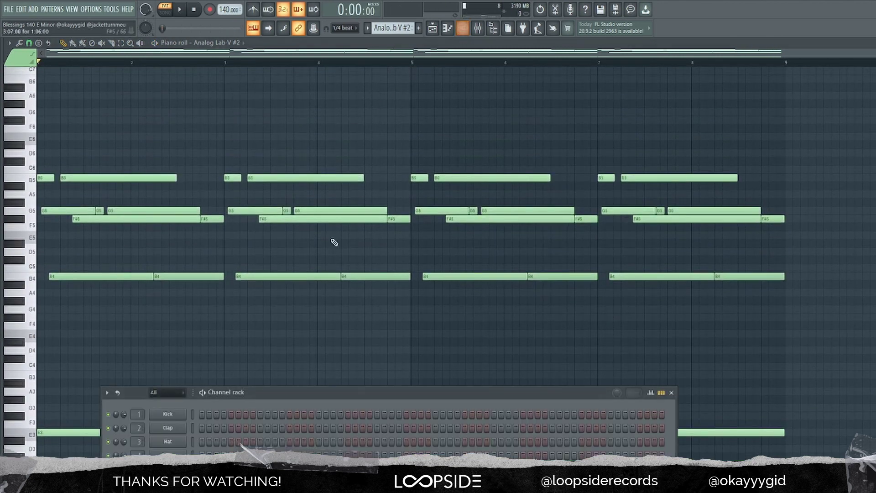
pyautogui.click(168, 482)
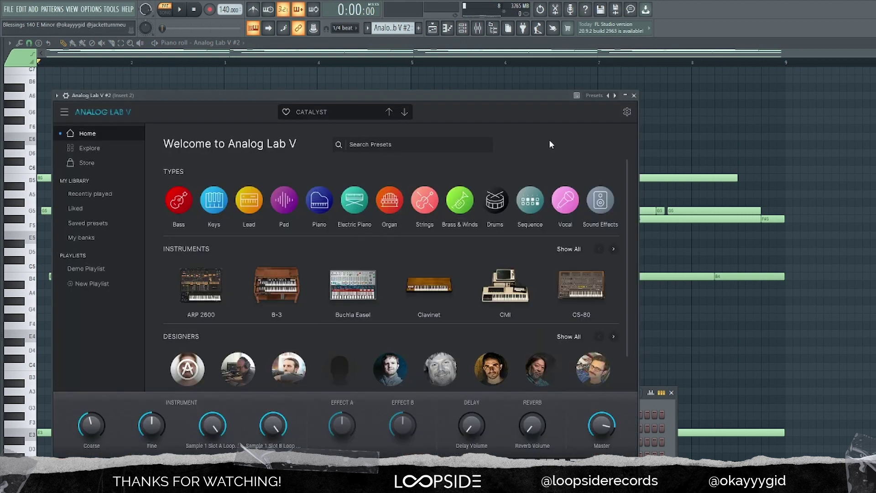
pyautogui.click(634, 95)
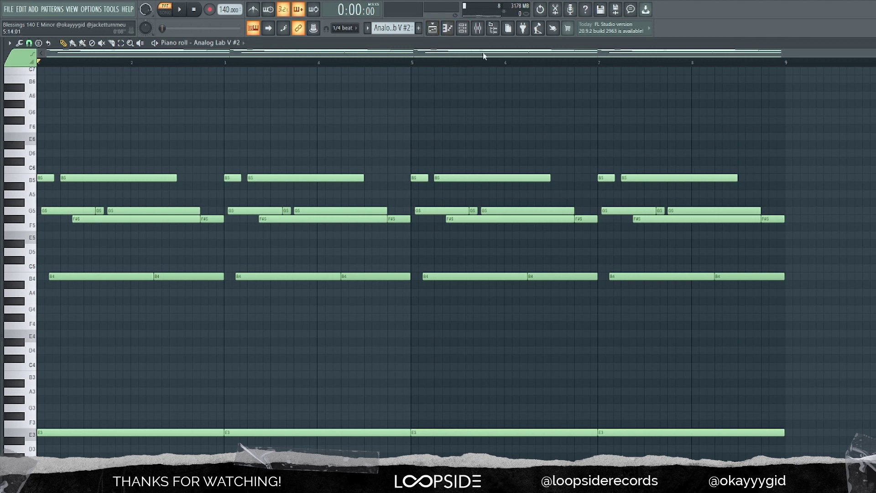
pyautogui.click(478, 28)
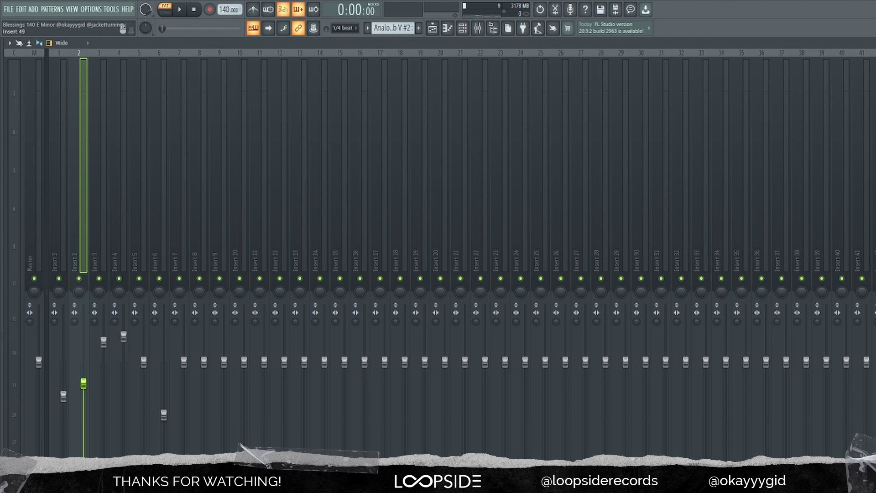
pyautogui.click(875, 73)
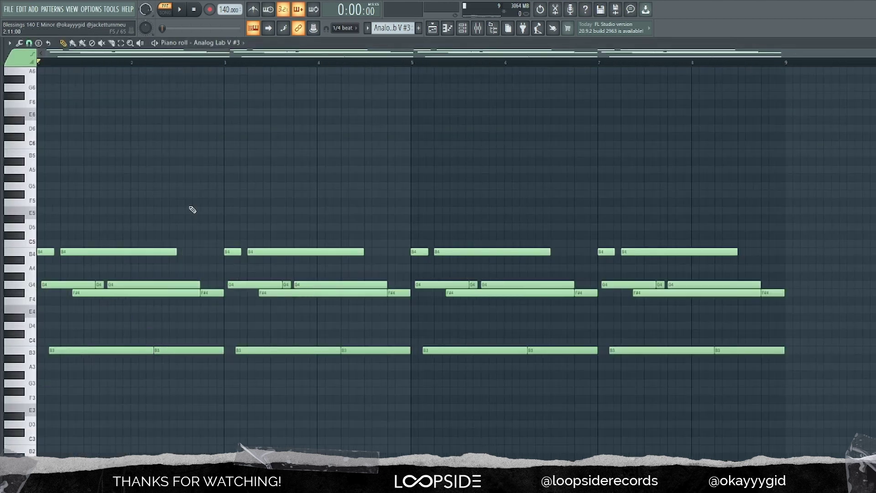
# Look over the notes of the Analog Lab V #3 pattern in the piano roll and play it
pyautogui.scroll(-2, 190, 206)
pyautogui.scroll(-2, 97, 320)
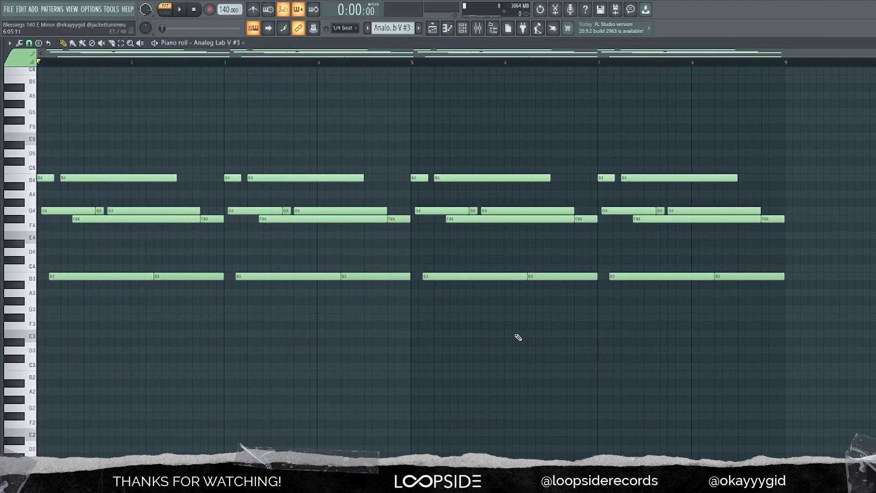
pyautogui.scroll(3, 518, 338)
pyautogui.press('space')
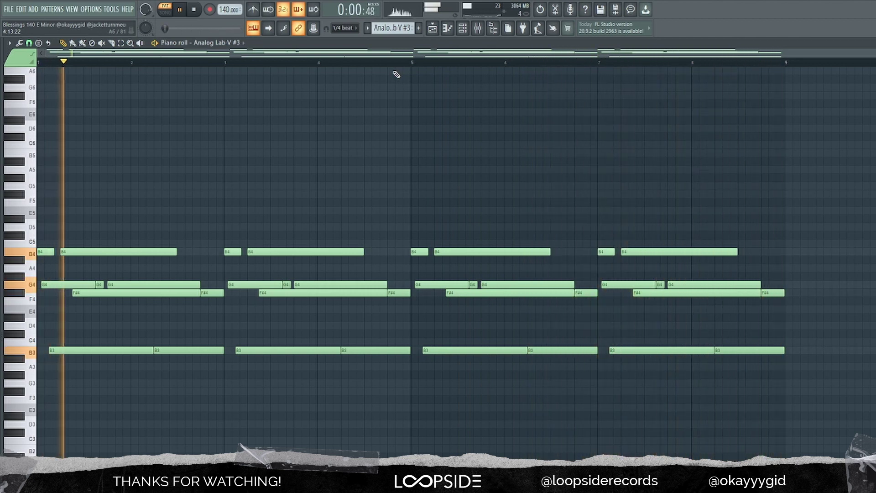
pyautogui.press('space')
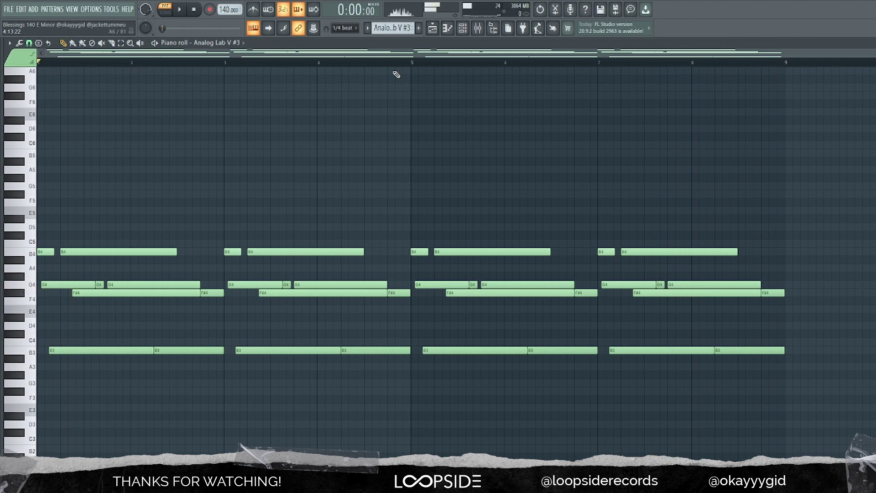
# Check the preset loaded in the Analog Lab V #3 instrument, and view its insert in the mixer
pyautogui.click(466, 32)
pyautogui.click(168, 470)
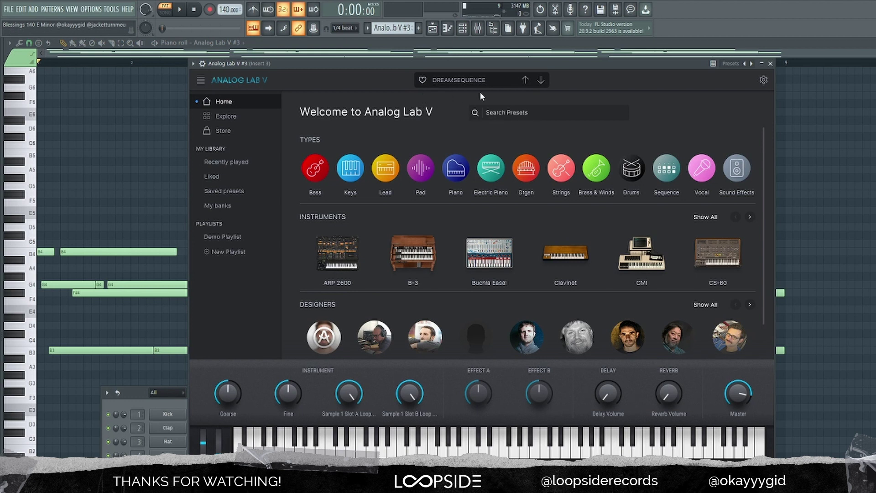
pyautogui.click(771, 64)
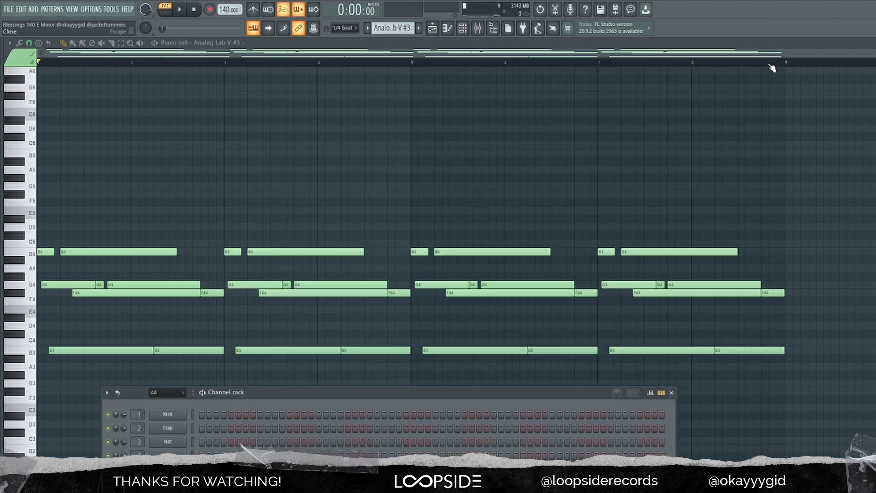
pyautogui.click(478, 29)
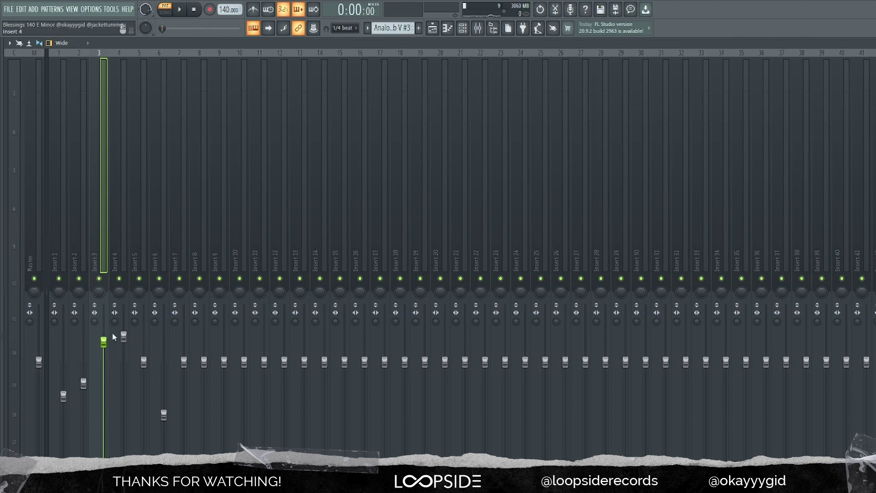
# Isolate playlist tracks 1, 2 and 3 with all other tracks muted, and play them together
pyautogui.rightClick(121, 140)
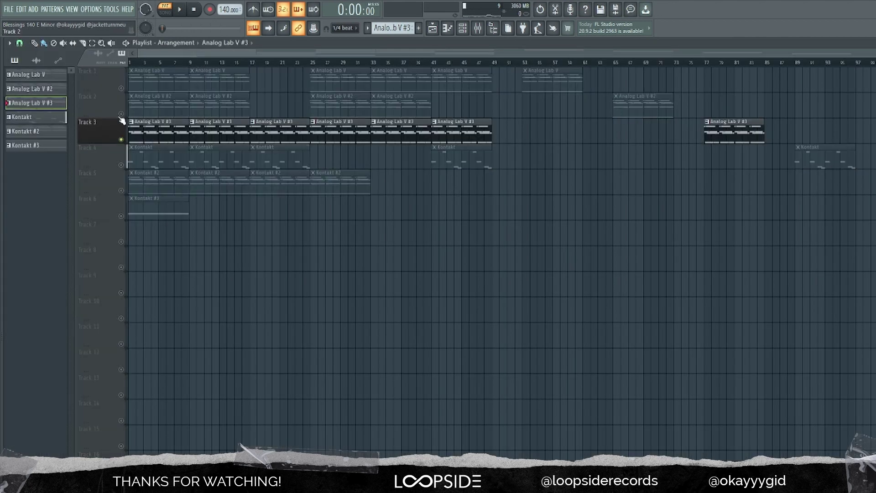
pyautogui.click(121, 114)
pyautogui.click(121, 88)
pyautogui.press('space')
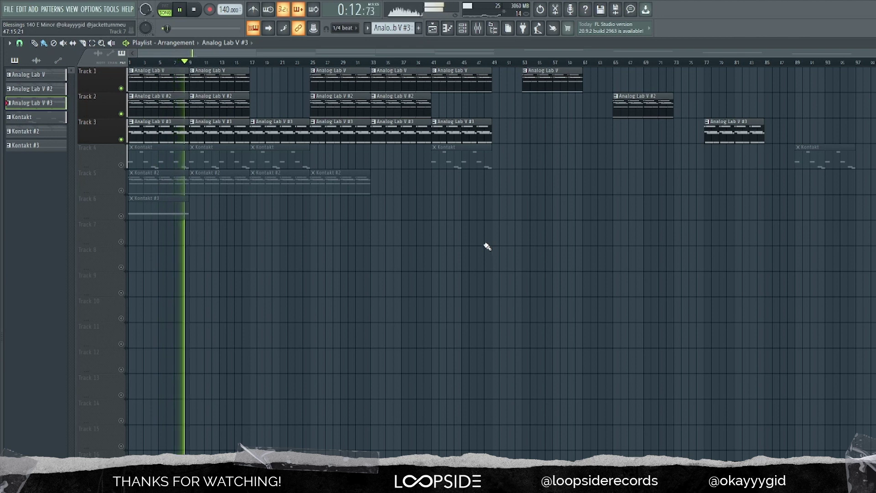
pyautogui.press('space')
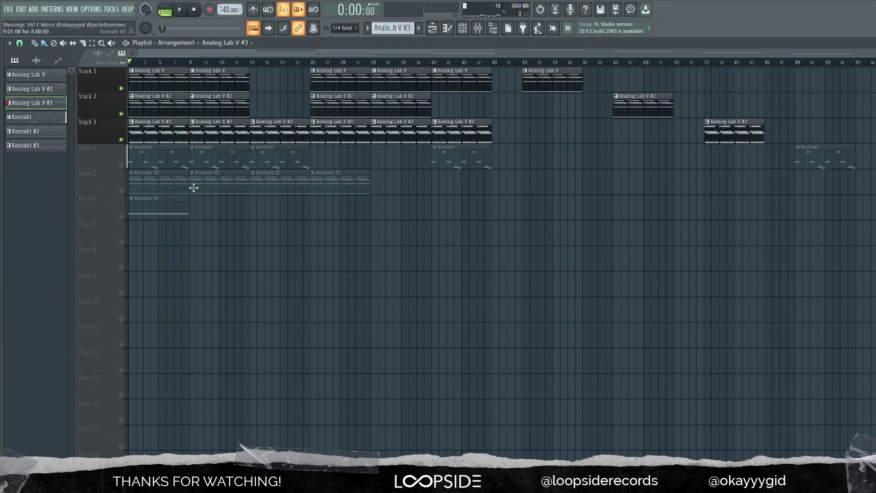
# Unmute playlist track 4, and inspect its Kontakt pattern and the Kontakt instrument it uses
pyautogui.click(121, 165)
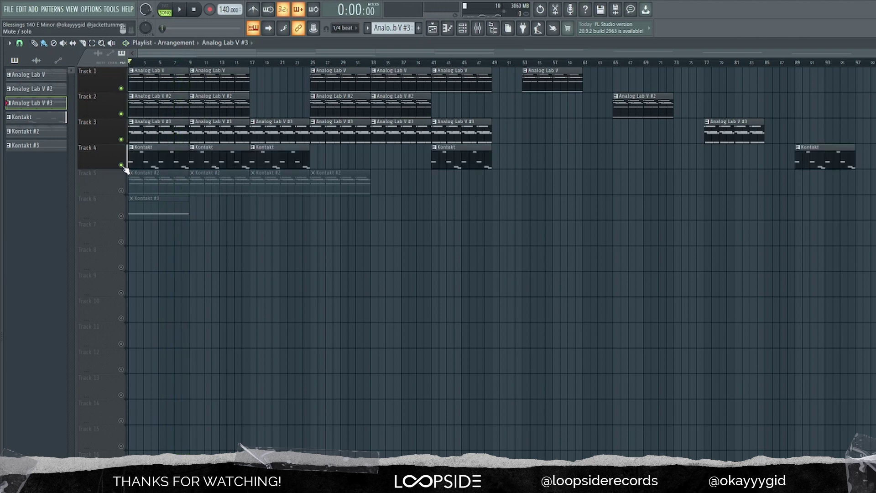
pyautogui.doubleClick(158, 162)
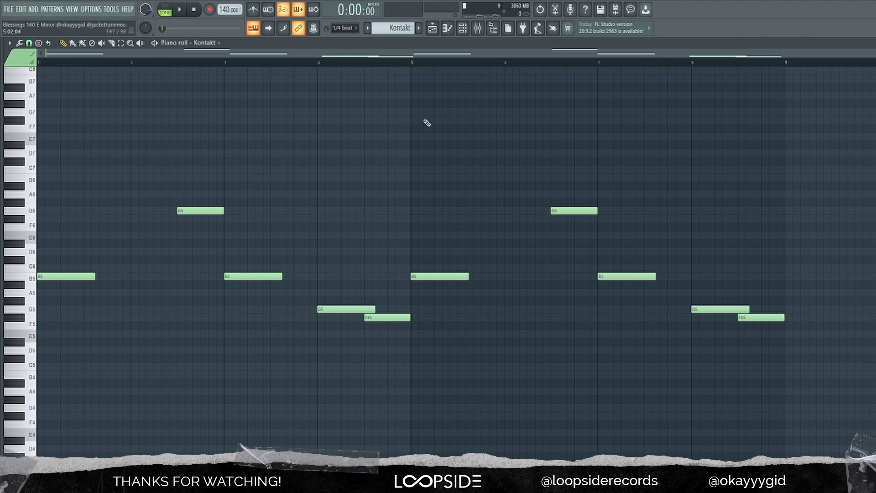
pyautogui.click(463, 30)
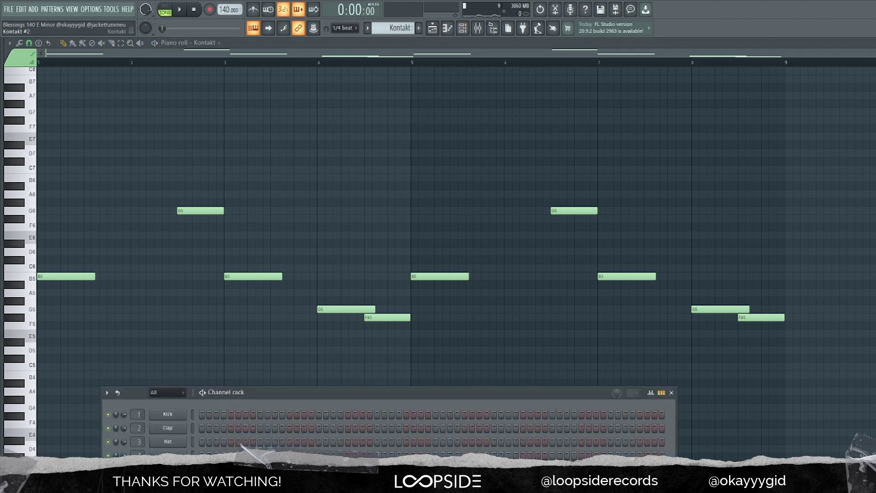
pyautogui.click(167, 469)
pyautogui.click(647, 413)
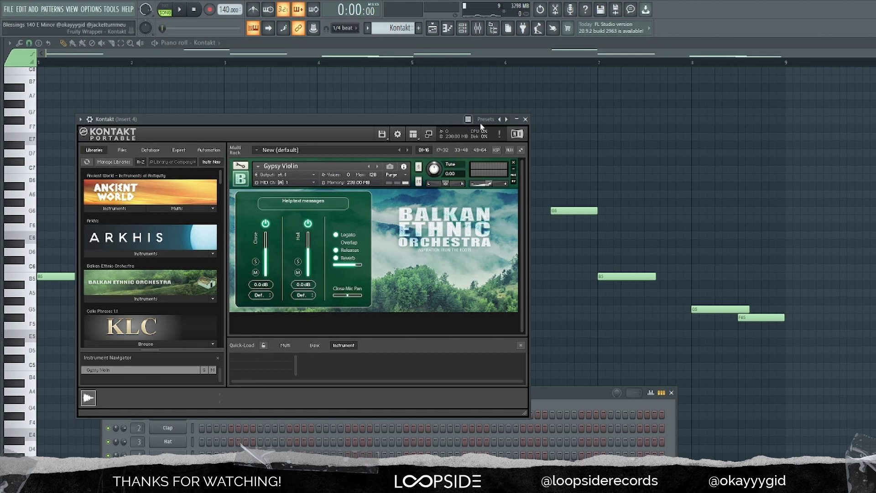
pyautogui.click(526, 119)
pyautogui.click(554, 360)
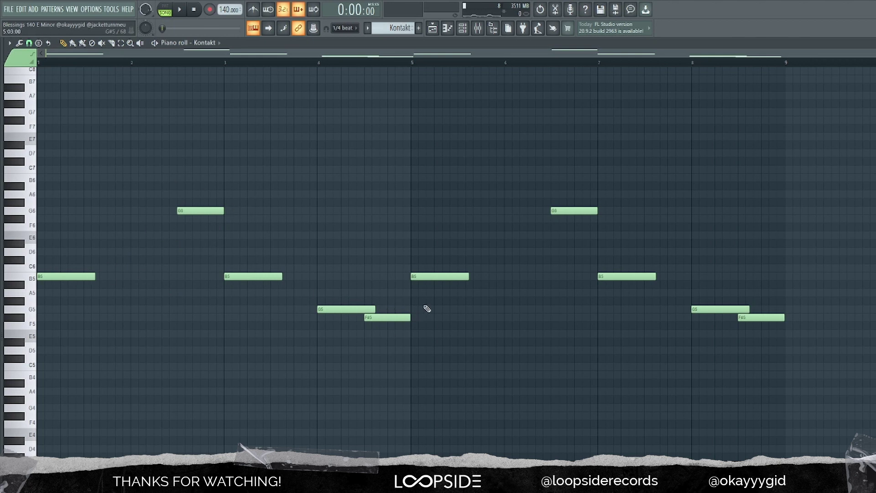
# Point out the descending G5 and F#5 phrase endings in the Kontakt pattern and play it in pattern mode
pyautogui.moveTo(427, 308); pyautogui.dragTo(328, 351)
pyautogui.moveTo(820, 304); pyautogui.dragTo(648, 368)
pyautogui.keyDown('ctrl'); pyautogui.click(648, 368); pyautogui.keyUp('ctrl')
pyautogui.press('space')
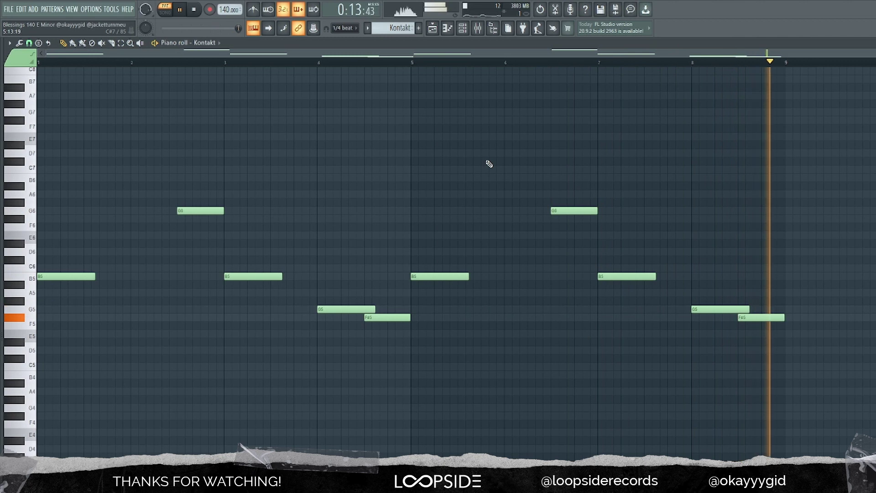
# Stop the Kontakt pattern playback, check the level of mixer Insert 4, and return to the playlist
pyautogui.press('space')
pyautogui.press('F9')
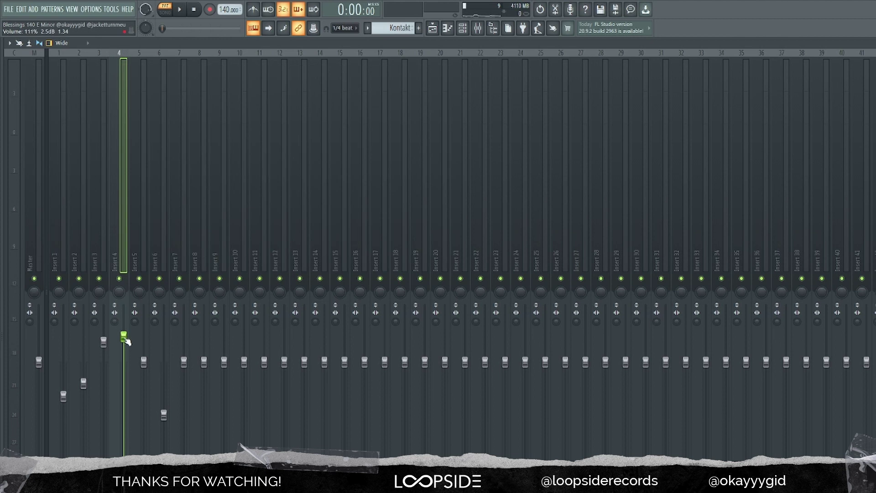
pyautogui.click(433, 29)
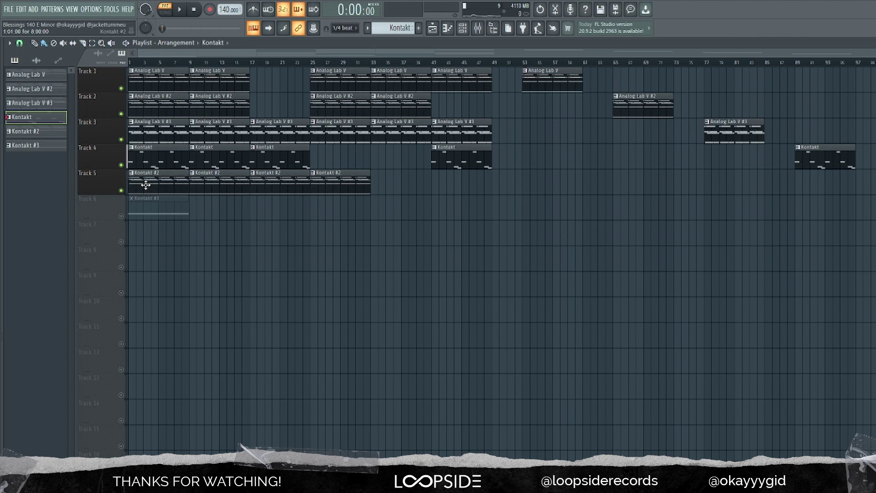
# Open the Kontakt #2 pattern from playlist track 5, play it, and examine its layered notes from E3 up to B5
pyautogui.doubleClick(146, 185)
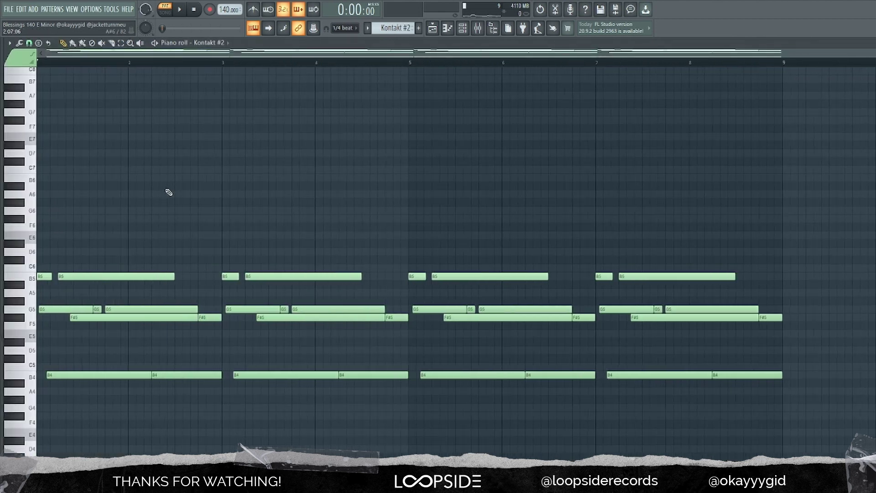
pyautogui.scroll(-3, 169, 191)
pyautogui.scroll(1, 201, 185)
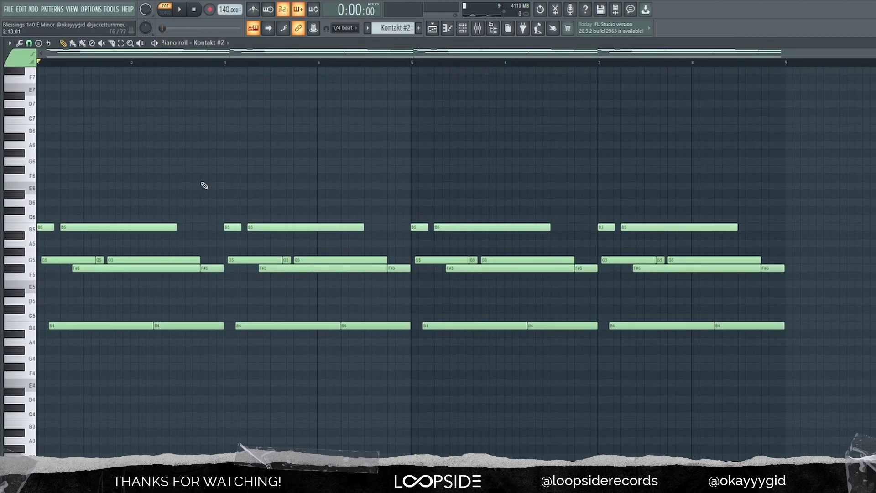
pyautogui.scroll(-1, 204, 186)
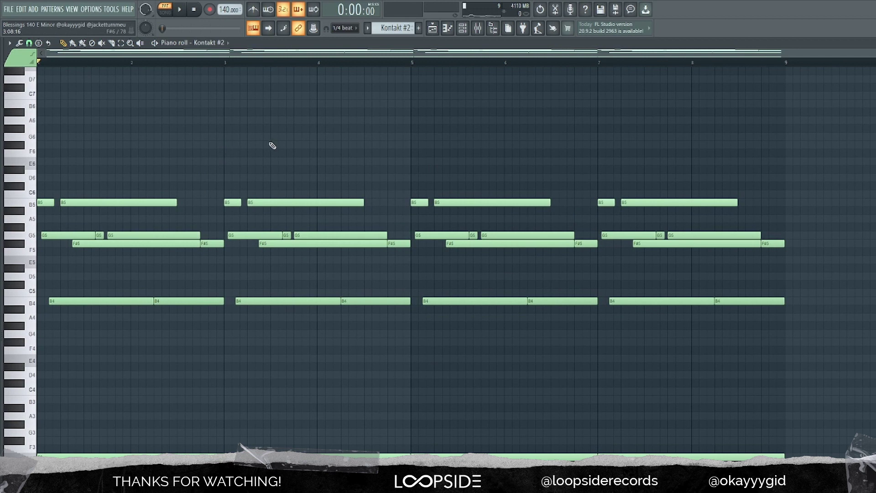
pyautogui.scroll(-1, 238, 104)
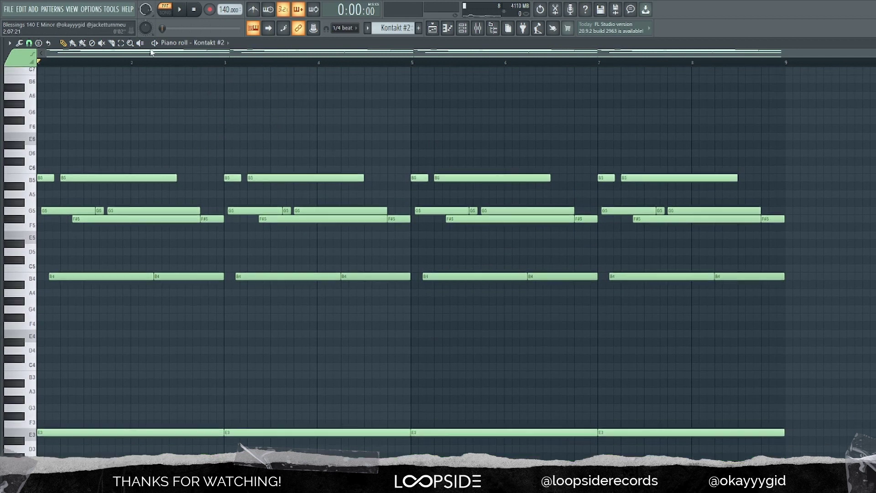
pyautogui.press('space')
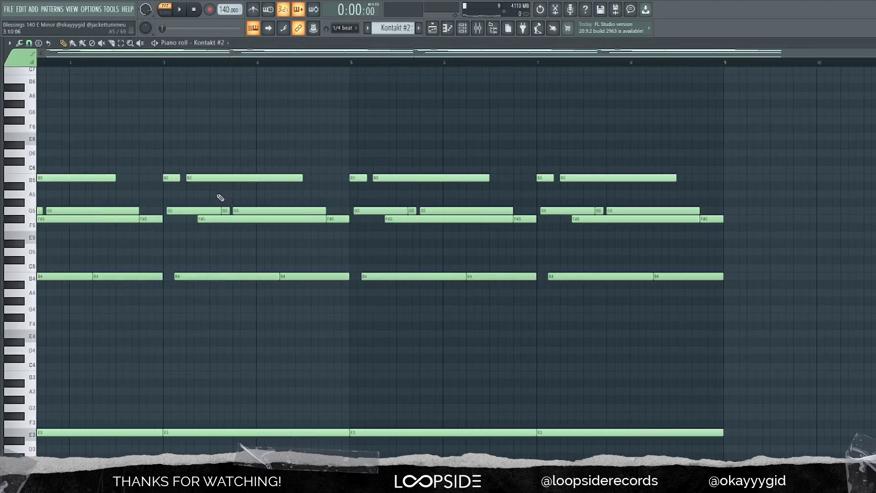
pyautogui.hscroll(-3, 229, 195)
pyautogui.scroll(-3, 251, 197)
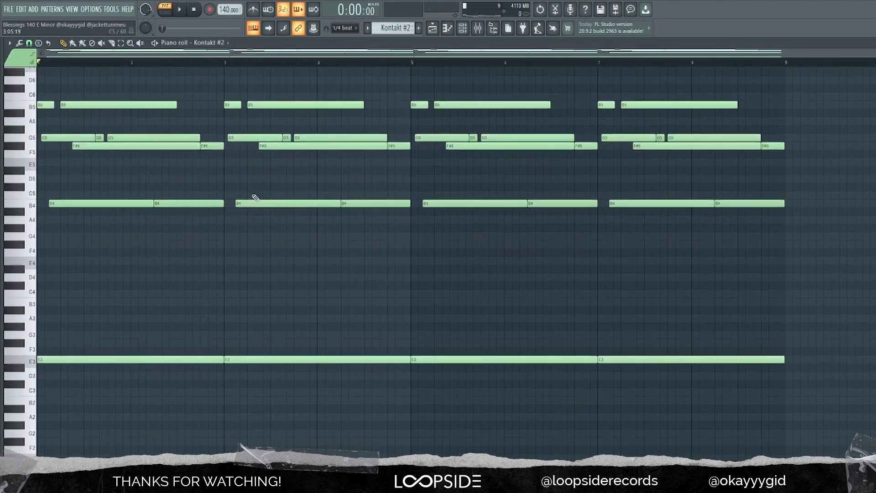
pyautogui.scroll(2, 255, 197)
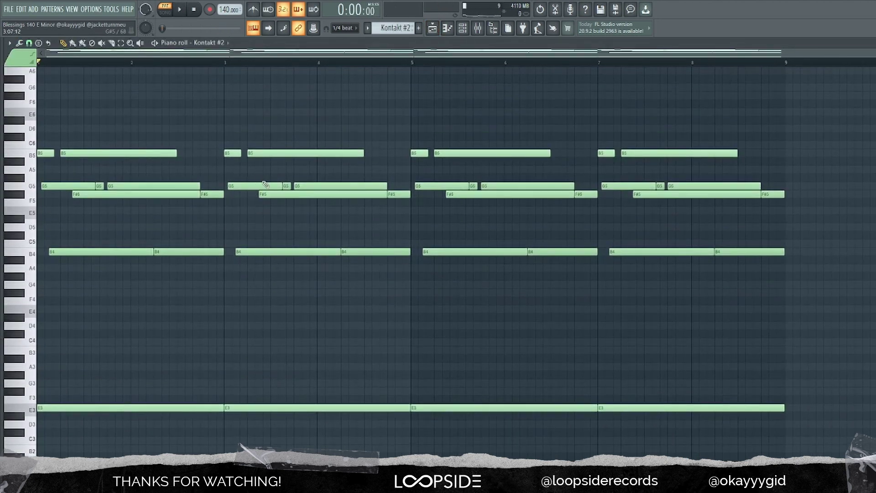
pyautogui.scroll(1, 264, 183)
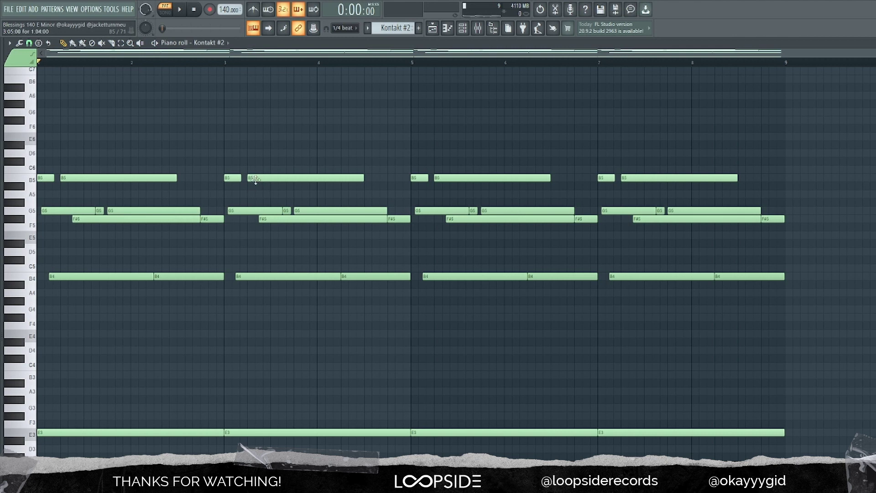
# Inspect the effects on mixer Insert 5: the ShaperBox 2 volume and pan shapers, and the Infinity EQ curve
pyautogui.click(477, 28)
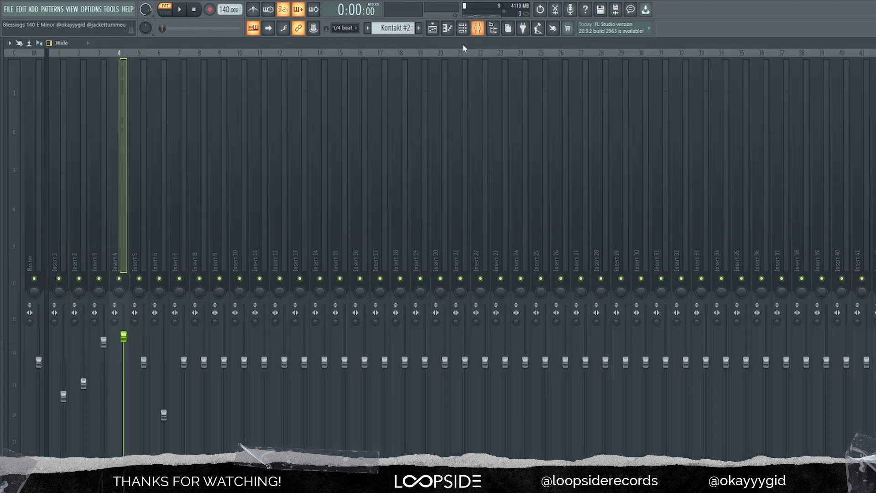
pyautogui.click(157, 173)
pyautogui.click(142, 170)
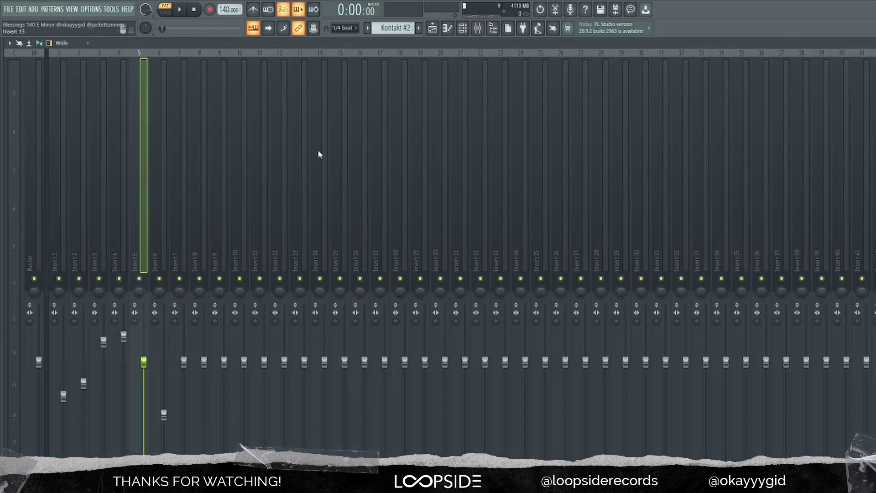
pyautogui.click(875, 94)
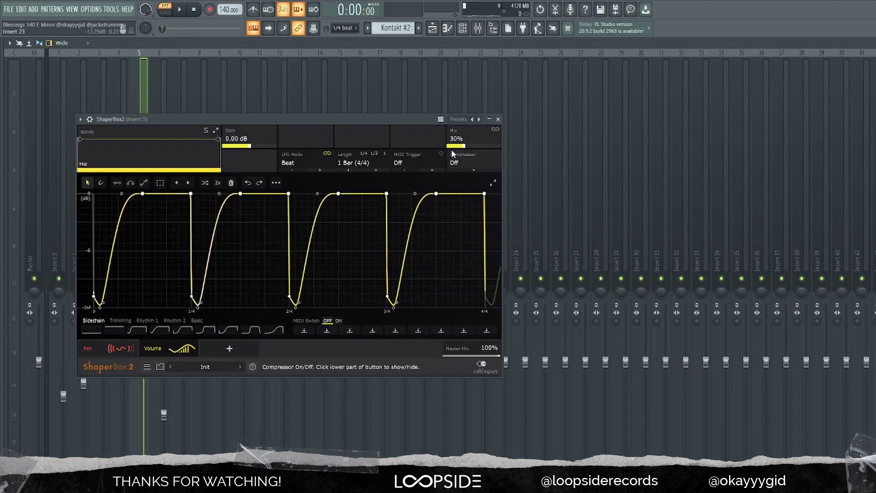
pyautogui.click(99, 350)
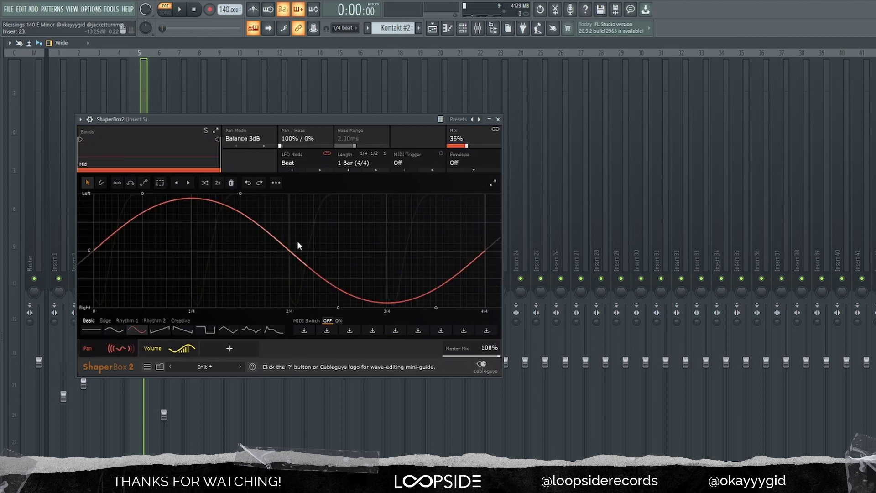
pyautogui.click(66, 137)
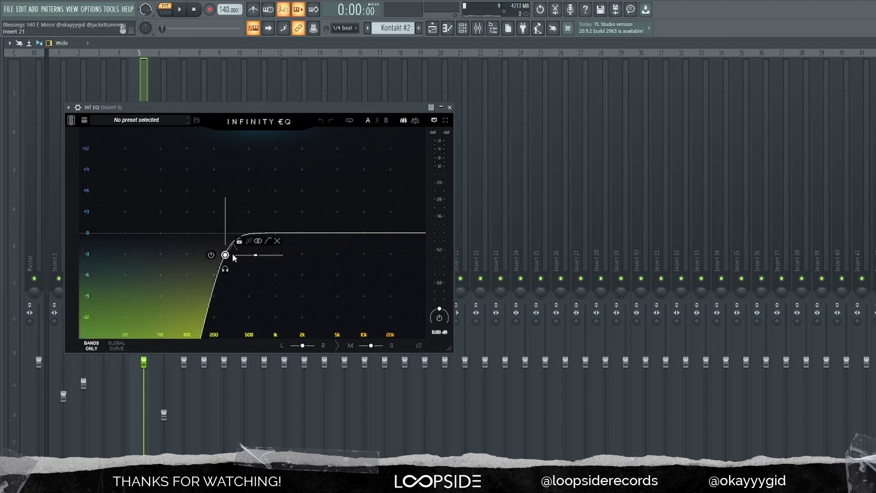
pyautogui.click(451, 108)
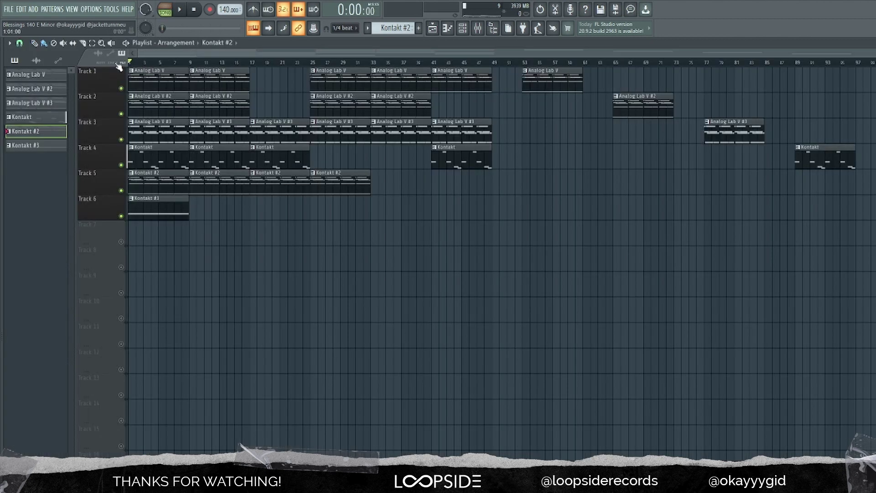
# Open the Kontakt #3 pattern from playlist track 6 to examine its notes, and go back to the playlist
pyautogui.press('l')
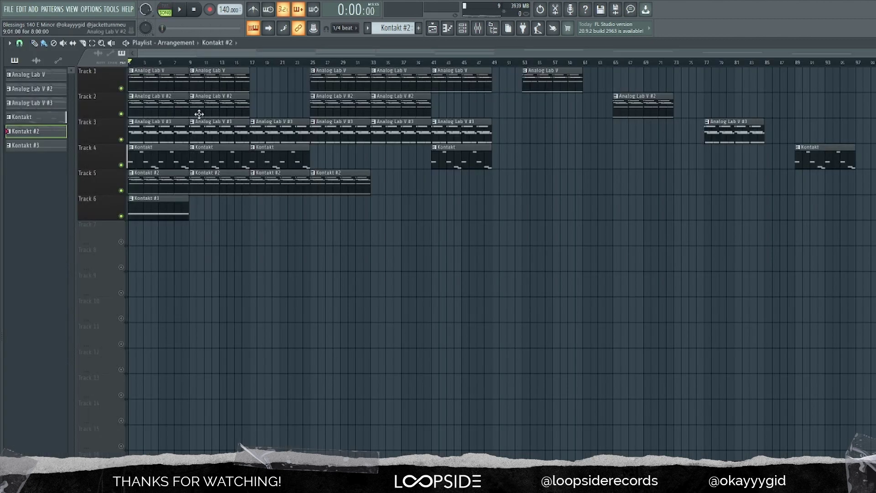
pyautogui.doubleClick(152, 210)
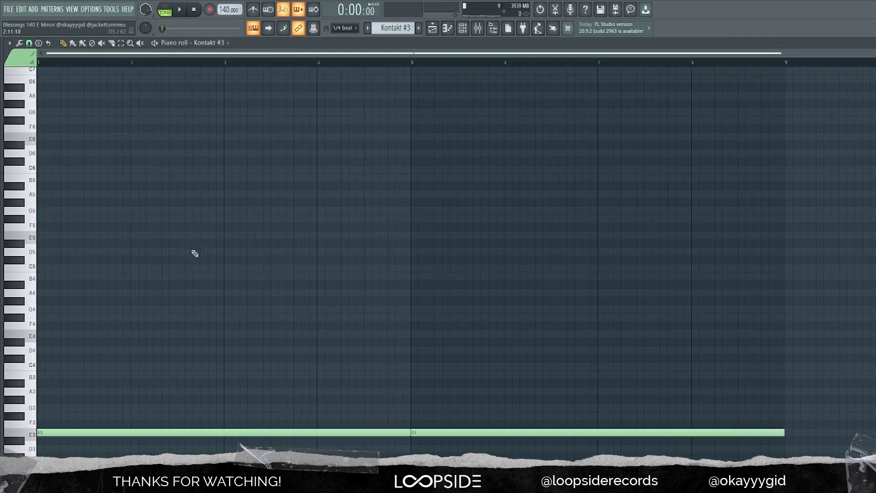
pyautogui.scroll(-3, 218, 180)
pyautogui.click(433, 28)
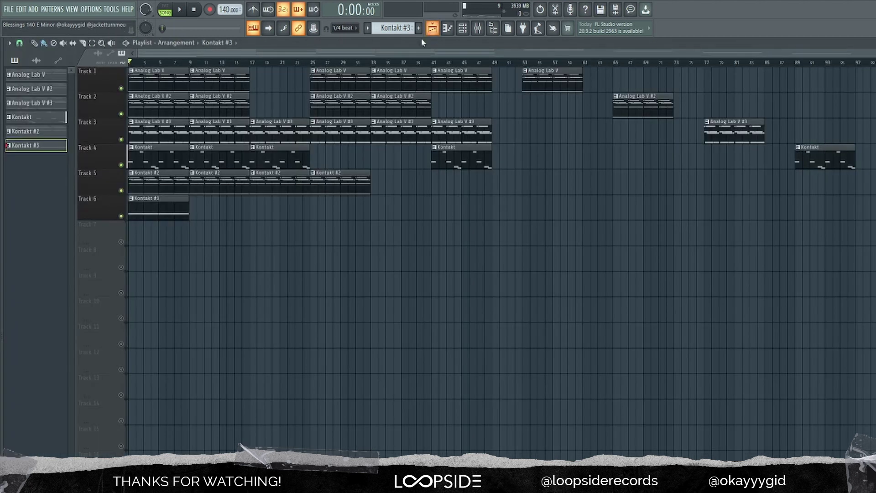
# Unmute all playlist tracks, and play the layers together in song mode with the Kontakt #3 notes in view
pyautogui.rightClick(121, 217)
pyautogui.rightClick(121, 216)
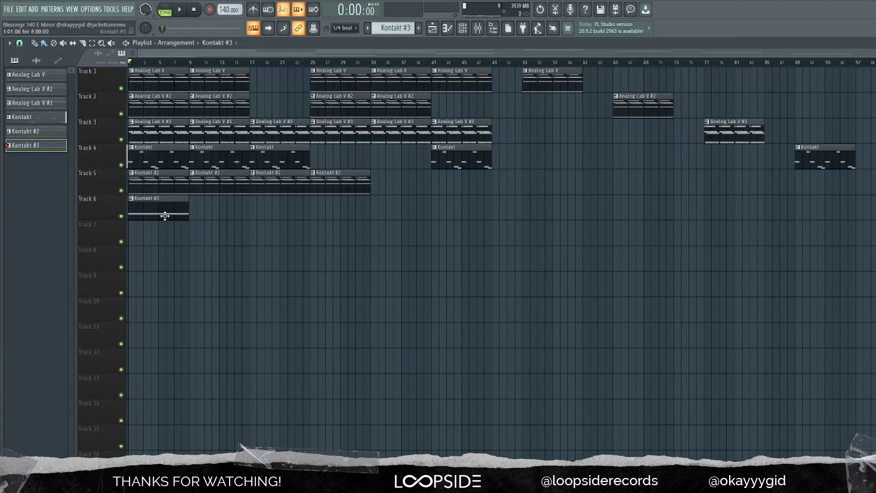
pyautogui.press('F7')
pyautogui.press('space')
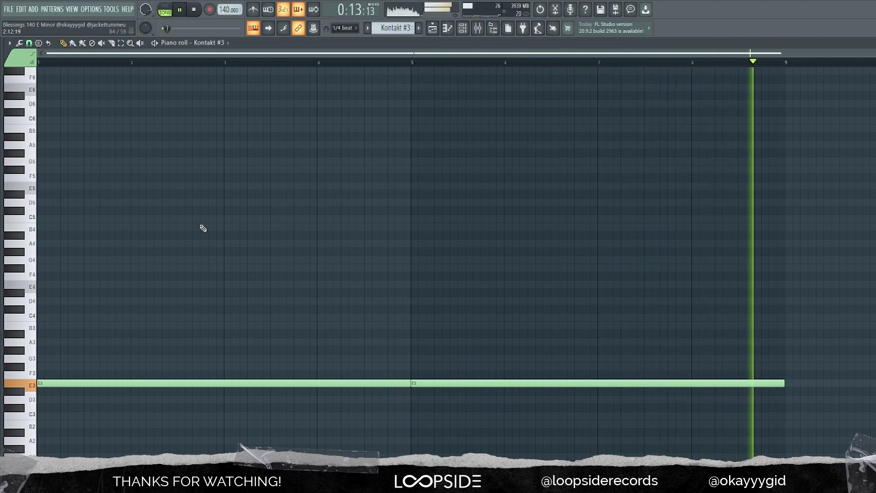
pyautogui.press('space')
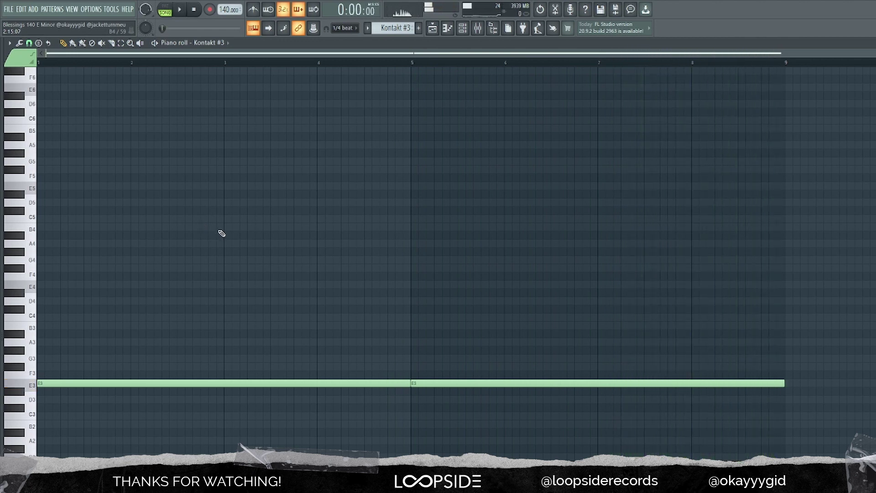
pyautogui.click(433, 29)
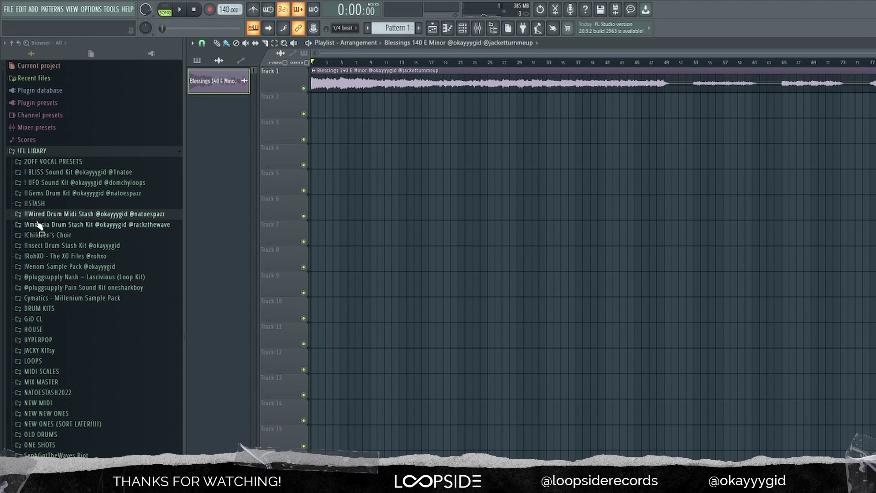
# Expand the !!Gems Drum Kit folder in the browser, and look into its 808 folder and the bonus flute phrases
pyautogui.click(40, 195)
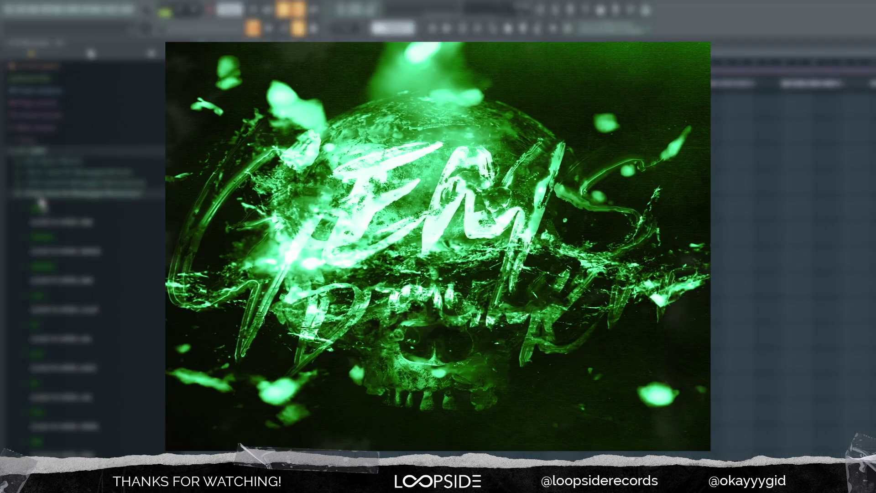
pyautogui.click(55, 223)
pyautogui.click(55, 222)
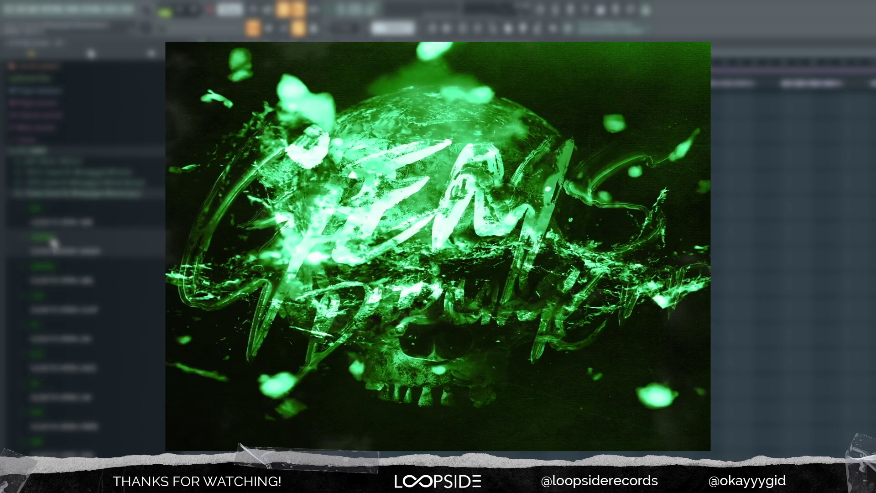
pyautogui.click(54, 241)
pyautogui.click(55, 263)
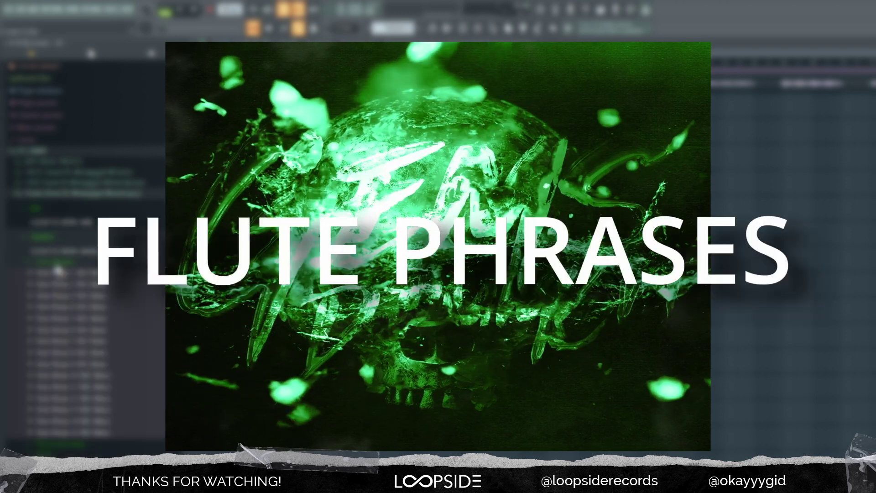
pyautogui.click(56, 263)
# Look through the percussions in the kit's bonus folder and the mixing presets in its mixing folder
pyautogui.click(58, 273)
pyautogui.click(58, 273)
pyautogui.click(61, 284)
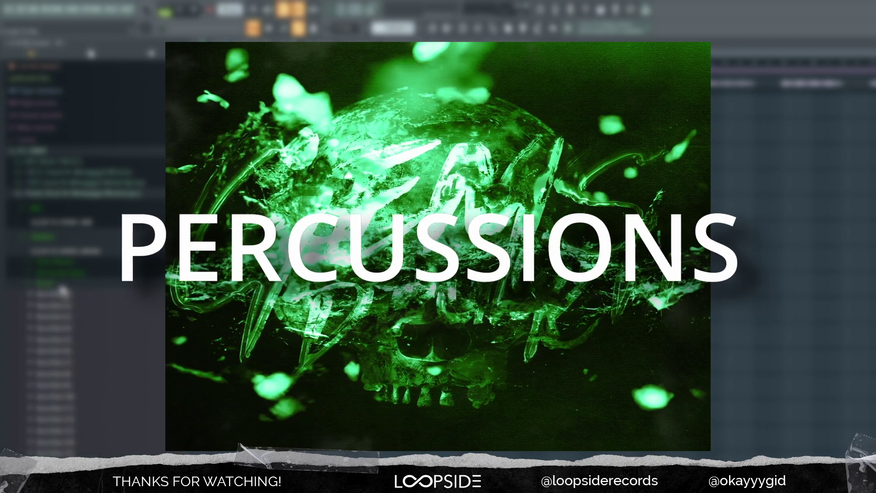
pyautogui.click(61, 284)
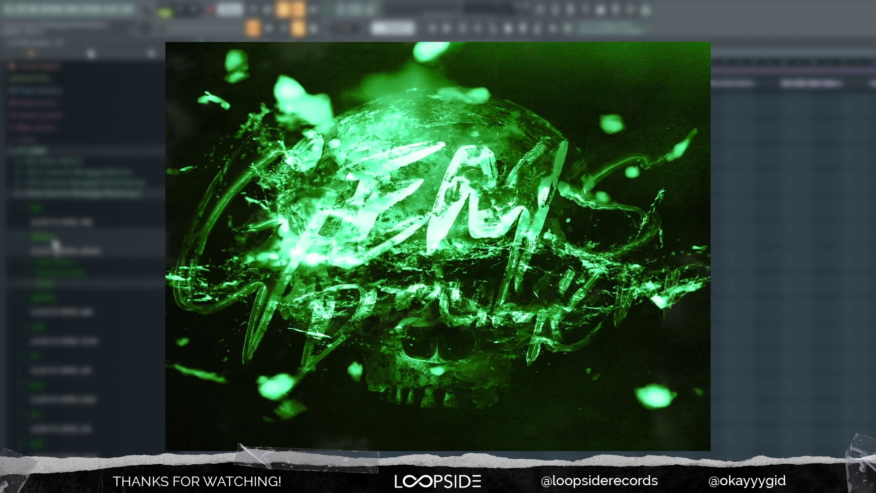
pyautogui.click(53, 241)
pyautogui.click(54, 270)
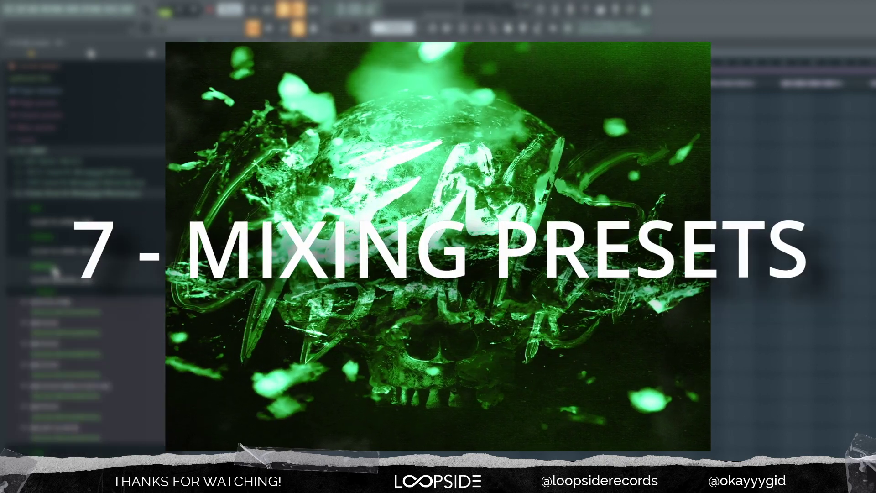
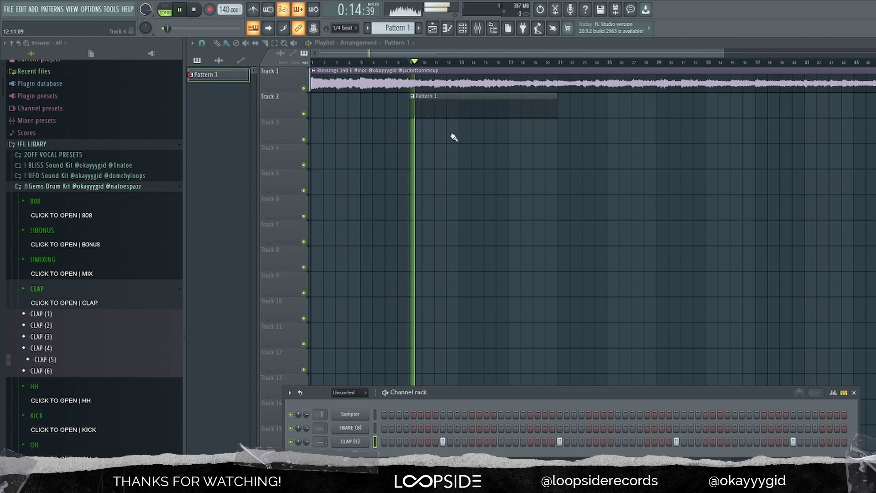
# Duplicate the four CLAP (5) notes in the piano roll to extend the clap pattern to eight bars
pyautogui.click(448, 28)
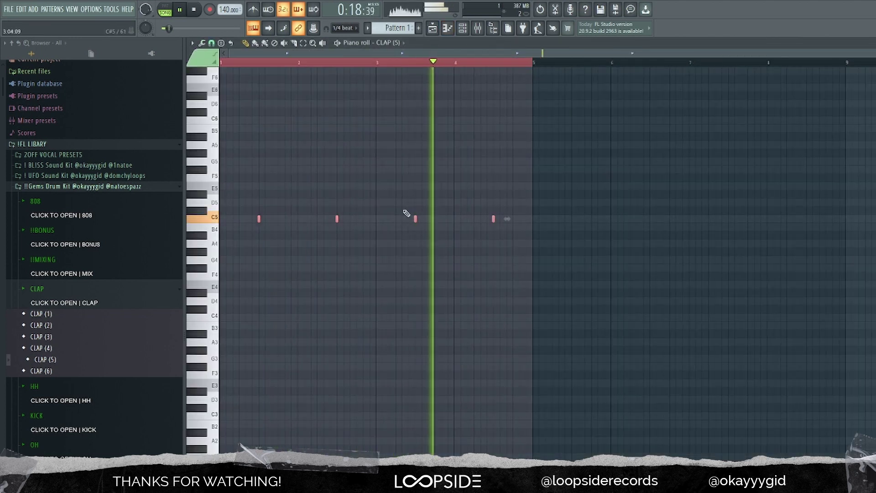
pyautogui.hotkey('ctrl', 'b')
pyautogui.hotkey('ctrl', 'd')
# Add the HH (3) sample from the drum kit's HH folder to the channel rack as a new channel
pyautogui.click(465, 31)
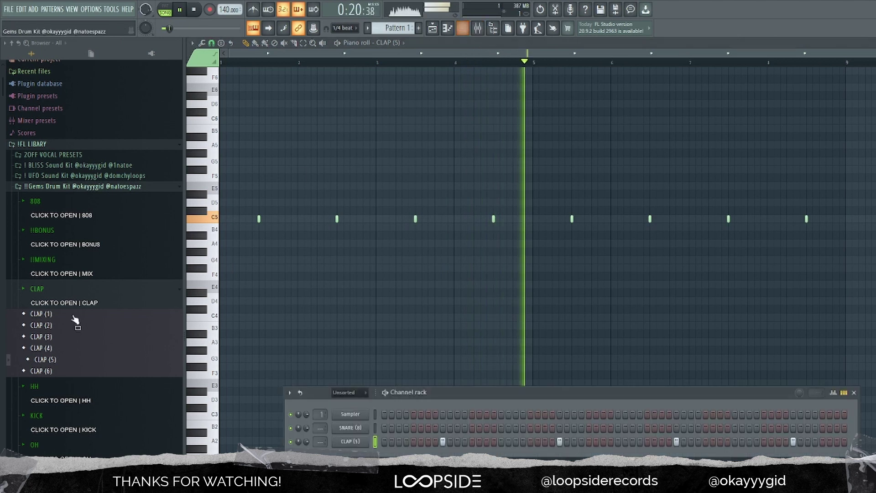
pyautogui.click(66, 303)
pyautogui.click(50, 333)
pyautogui.press('space')
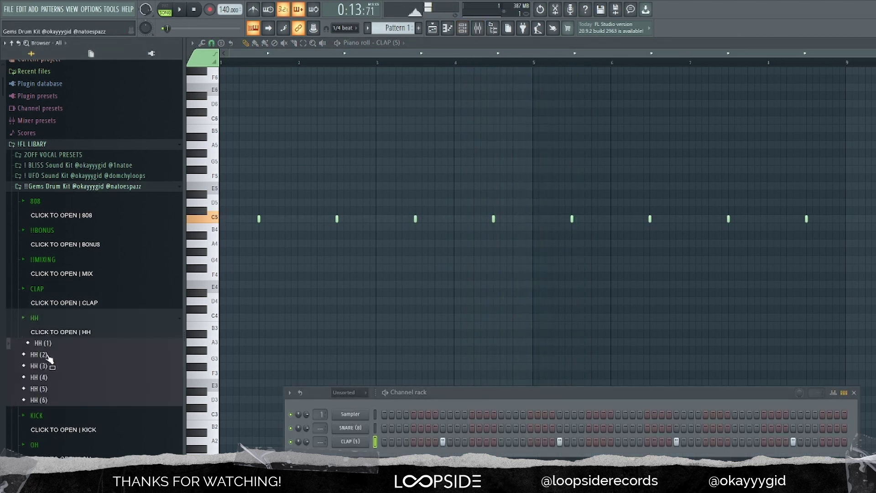
pyautogui.moveTo(354, 454); pyautogui.dragTo(354, 455)
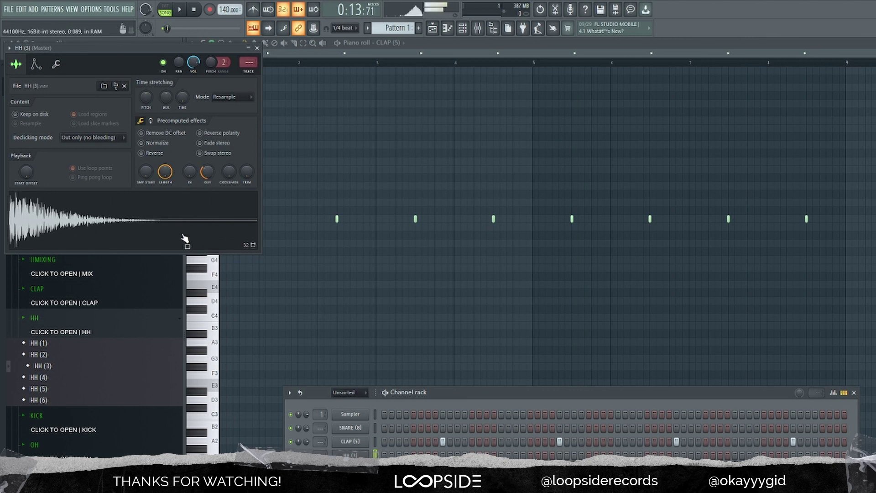
pyautogui.click(260, 53)
pyautogui.click(53, 320)
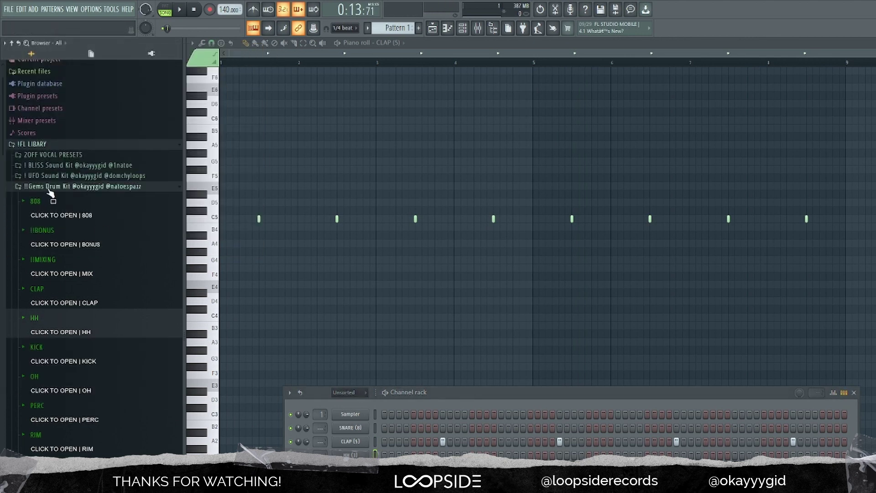
# Open the HH folder of the !!Wired Drum Midi Stash and load HH Midi (27) onto the hi-hat channel
pyautogui.click(50, 187)
pyautogui.click(52, 207)
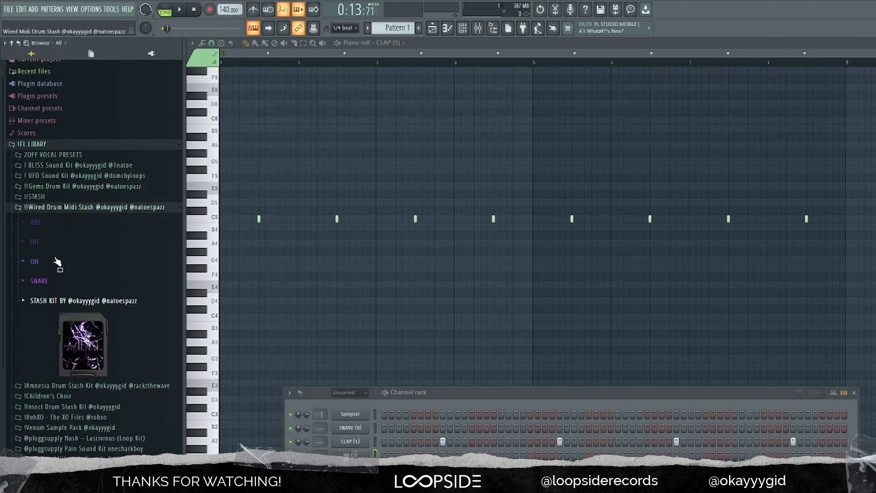
pyautogui.click(35, 242)
pyautogui.moveTo(351, 454); pyautogui.dragTo(351, 455)
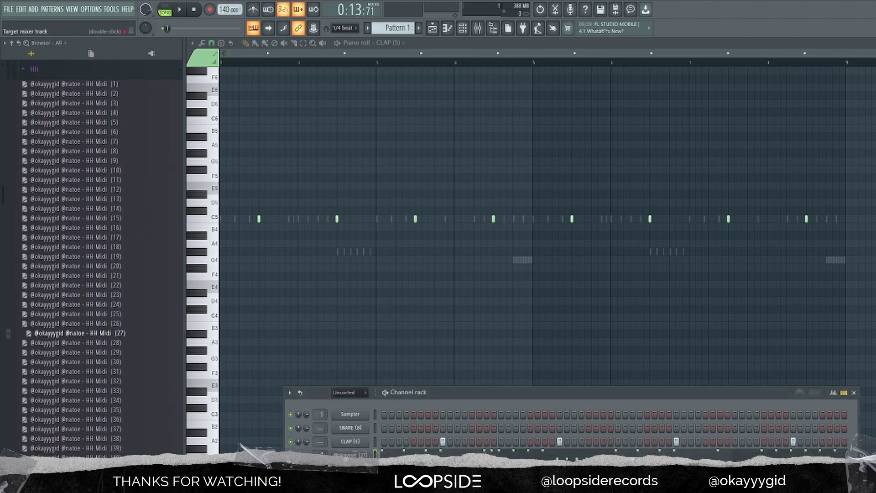
pyautogui.press('space')
pyautogui.press('space')
# Try HH Midi (28) on the hi-hat channel during playback, and replace it with HH Midi (29)
pyautogui.moveTo(91, 342); pyautogui.dragTo(323, 449)
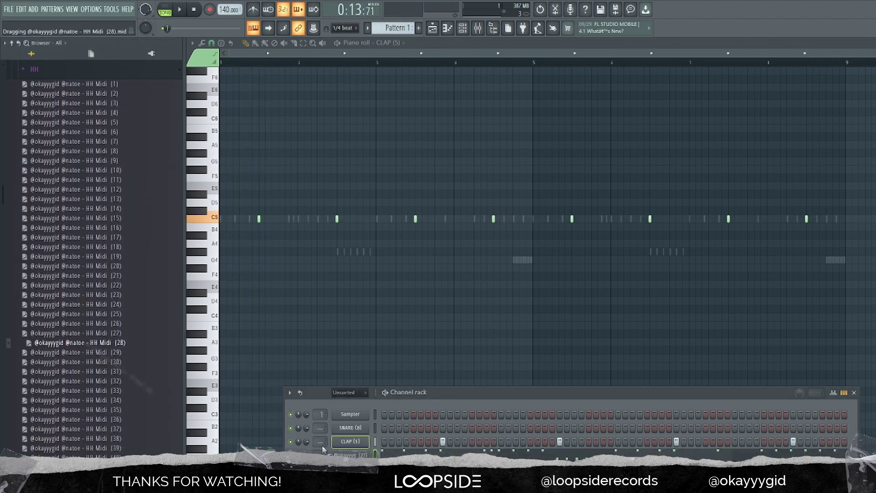
pyautogui.press('space')
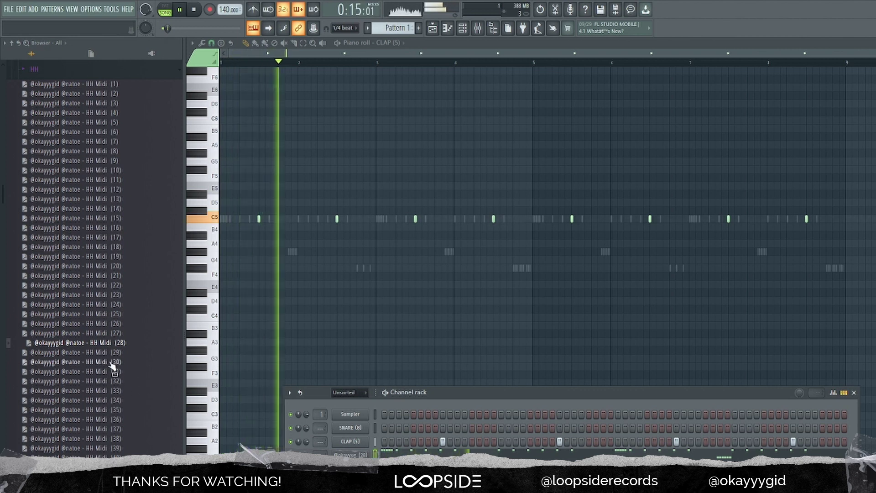
pyautogui.press('space')
pyautogui.moveTo(100, 352); pyautogui.dragTo(164, 422)
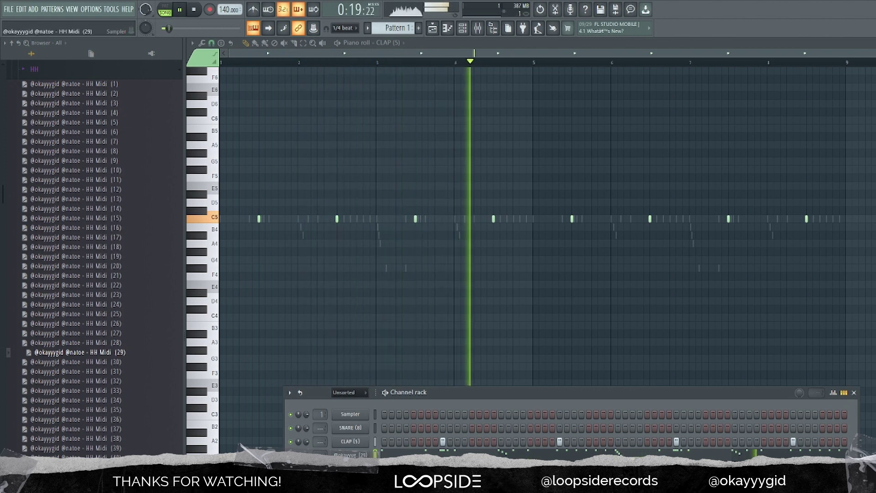
# Fill the gaps in the hi-hat pattern's first four bars with eight extra C5 notes in the piano roll
pyautogui.click(408, 455)
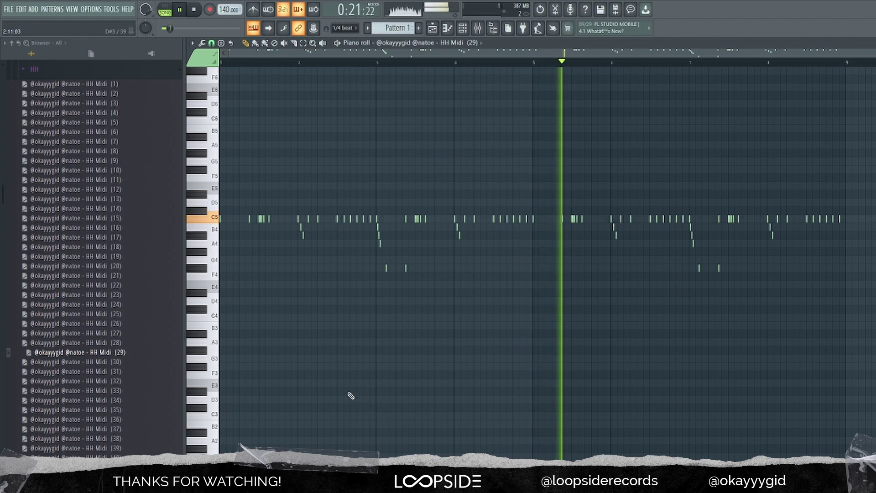
pyautogui.scroll(3, 225, 330)
pyautogui.moveTo(258, 54); pyautogui.dragTo(235, 54)
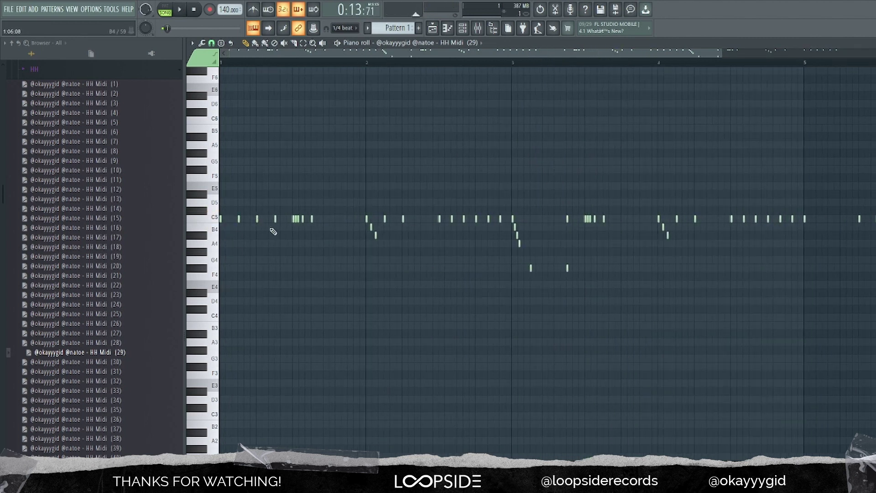
pyautogui.press('space')
pyautogui.click(334, 220)
pyautogui.click(351, 220)
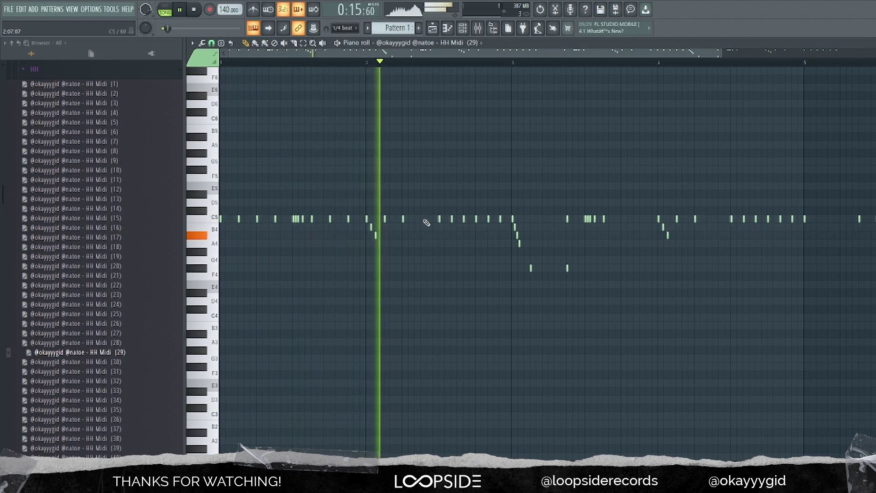
pyautogui.click(423, 220)
pyautogui.click(532, 220)
pyautogui.click(550, 220)
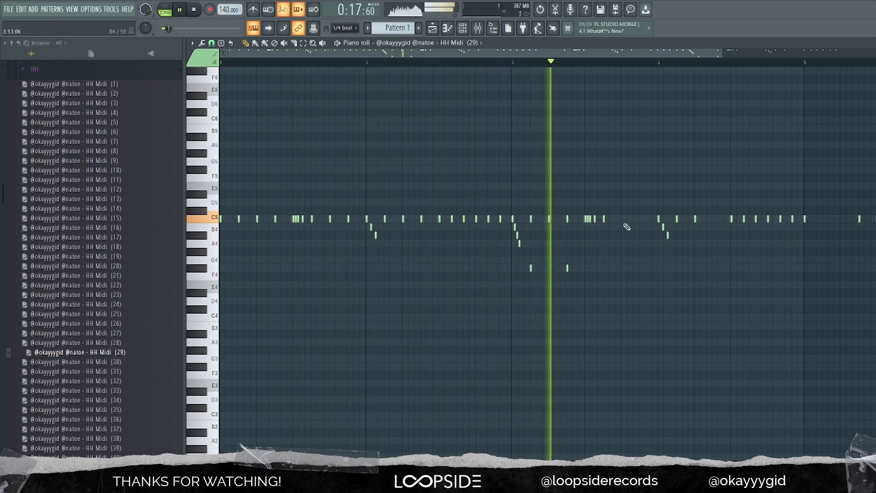
pyautogui.click(623, 220)
pyautogui.click(642, 220)
pyautogui.click(714, 220)
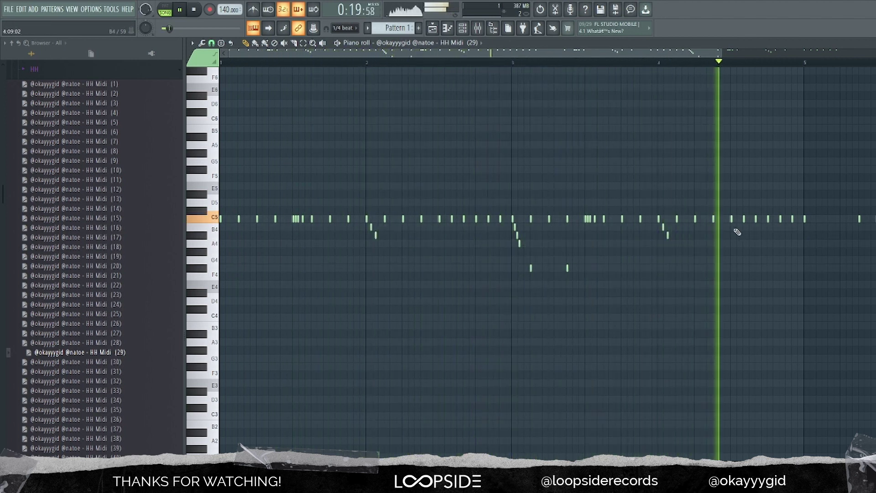
# Delete the hi-hat notes from bar 5 onward, and duplicate the edited first four bars into bars 5 to 8
pyautogui.scroll(-5, 767, 249)
pyautogui.press('space')
pyautogui.moveTo(875, 191); pyautogui.dragTo(535, 366)
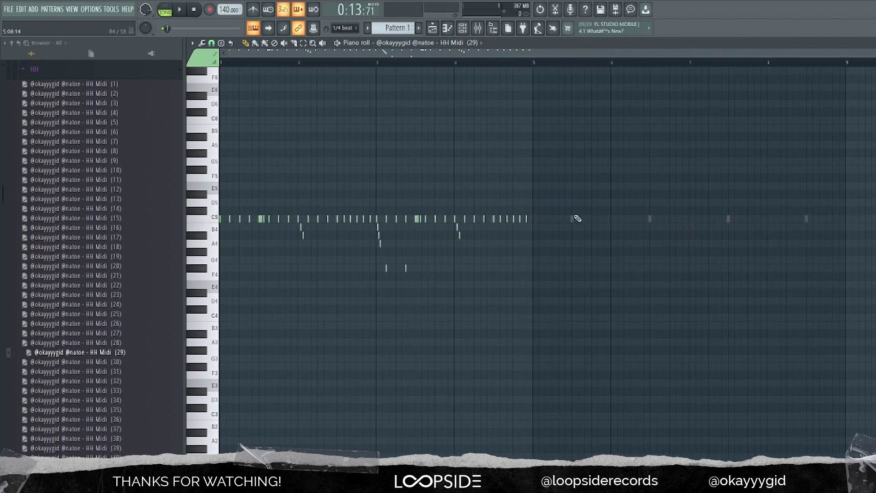
pyautogui.moveTo(536, 66); pyautogui.dragTo(141, 146)
pyautogui.hotkey('ctrl', 'b')
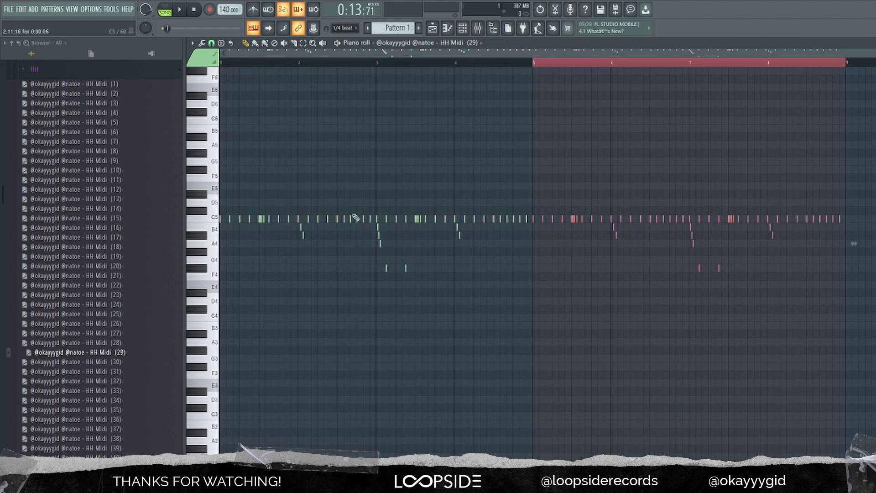
pyautogui.click(255, 63)
pyautogui.press('space')
# Add the 808 (7) sample from the !!Gems Drum Kit's 808 folder to the channel rack as a new channel
pyautogui.click(462, 28)
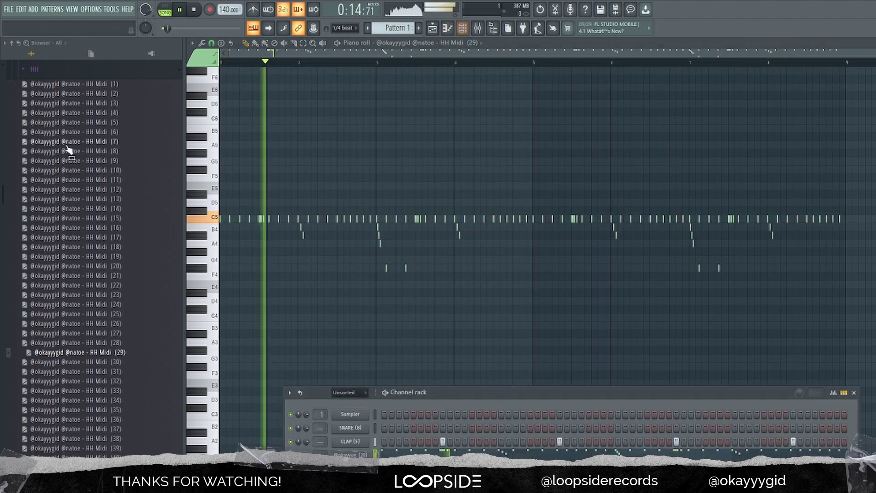
pyautogui.scroll(2, 67, 150)
pyautogui.click(60, 129)
pyautogui.scroll(4, 68, 183)
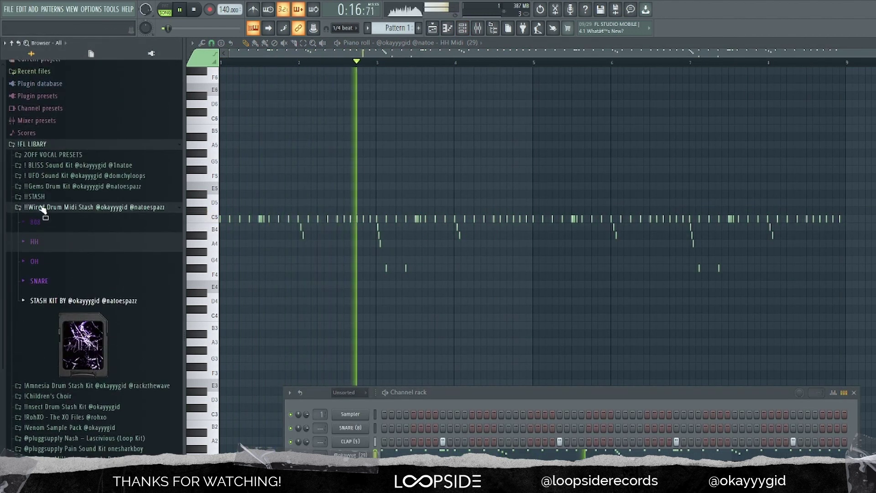
pyautogui.click(48, 207)
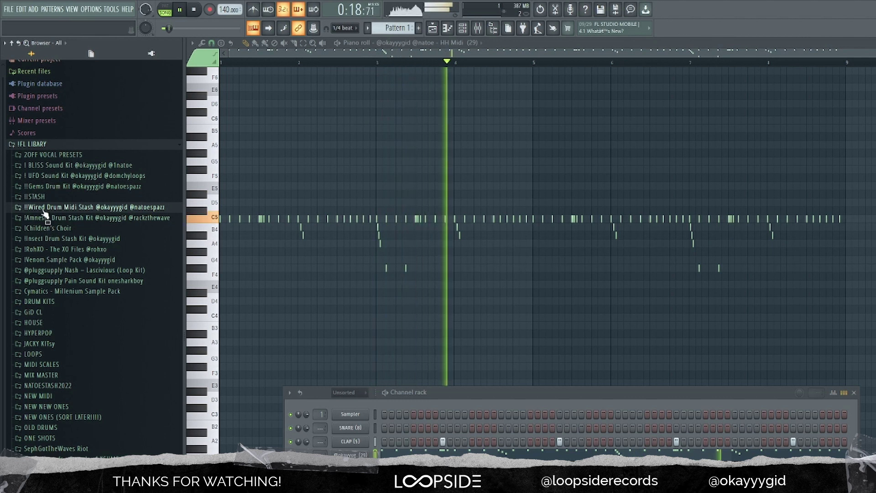
pyautogui.click(50, 187)
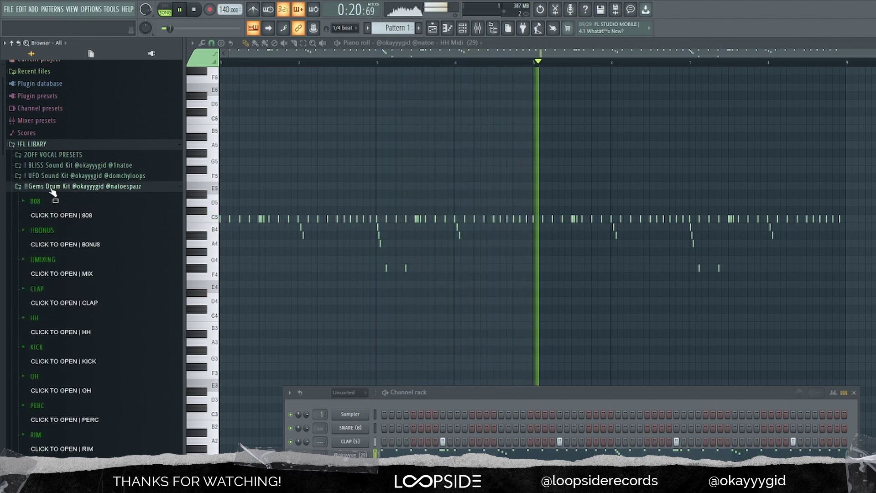
pyautogui.click(54, 215)
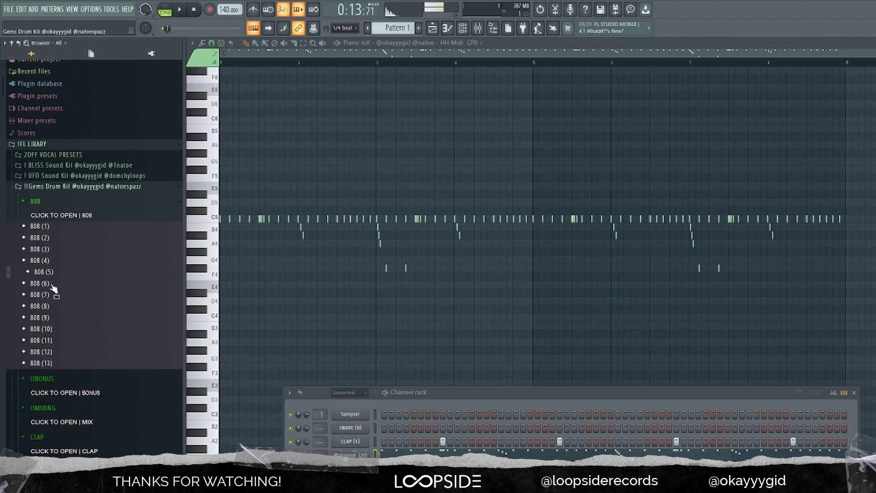
pyautogui.click(74, 193)
# Set the quick fade-out of the 808 (7) channel's sample to 27%, and close its settings
pyautogui.click(350, 469)
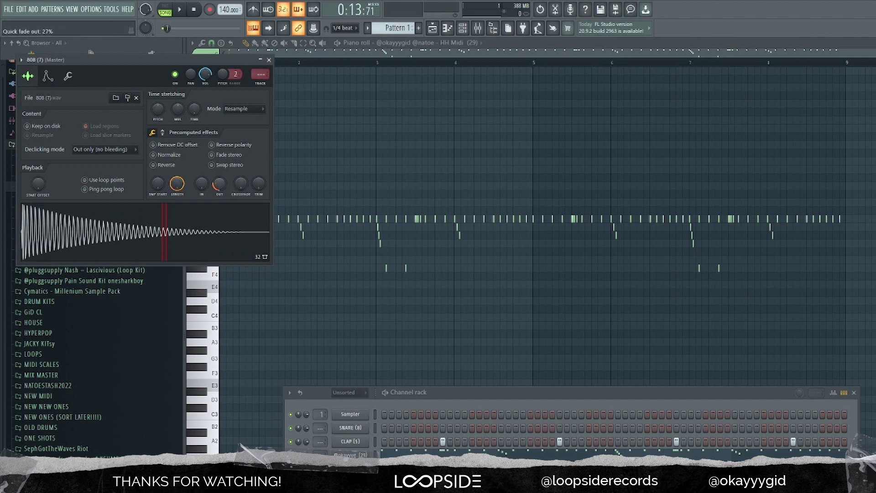
pyautogui.click(66, 80)
pyautogui.click(29, 76)
pyautogui.click(270, 60)
# Load 808 Midi 136bpm Dmin from the !!Wired Drum Midi Stash's 808 folder onto the 808 channel, and open its piano roll
pyautogui.press('space')
pyautogui.click(59, 207)
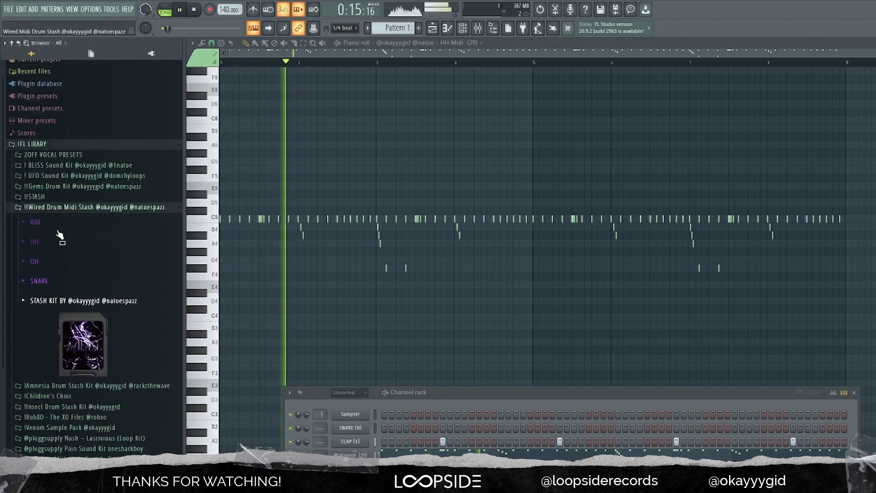
pyautogui.click(58, 227)
pyautogui.press('space')
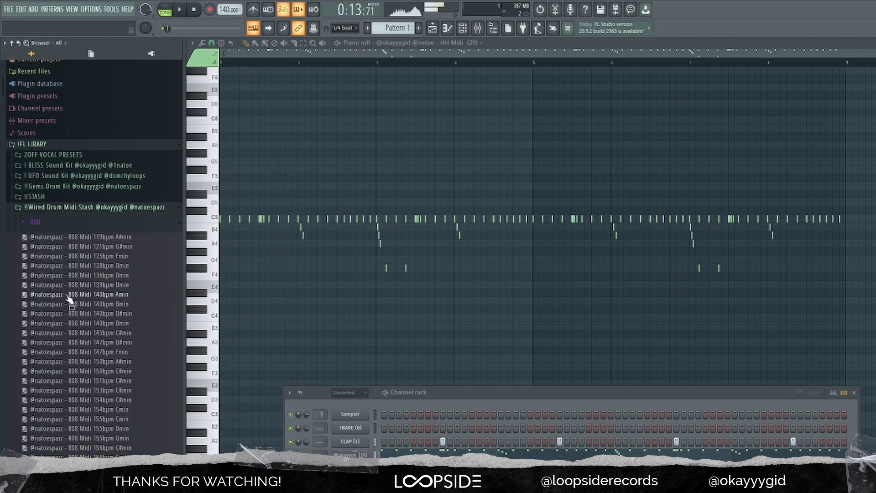
pyautogui.click(434, 28)
pyautogui.doubleClick(428, 106)
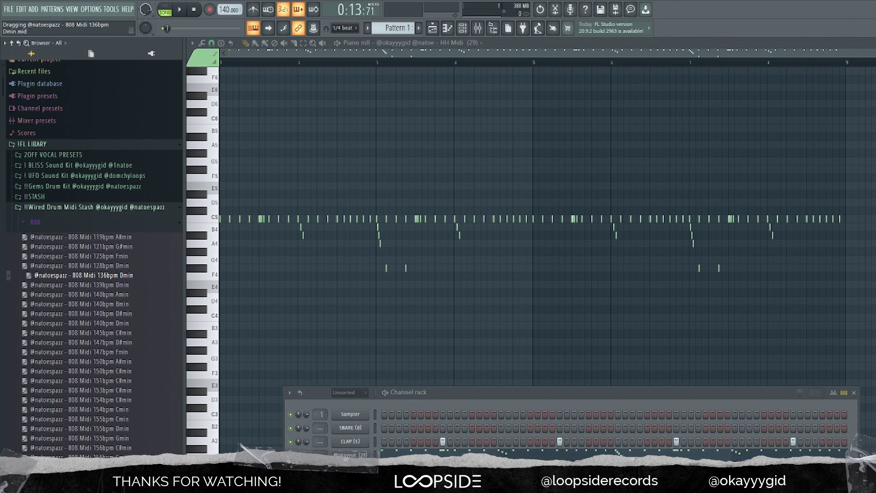
pyautogui.moveTo(83, 276); pyautogui.dragTo(409, 471)
pyautogui.click(409, 471)
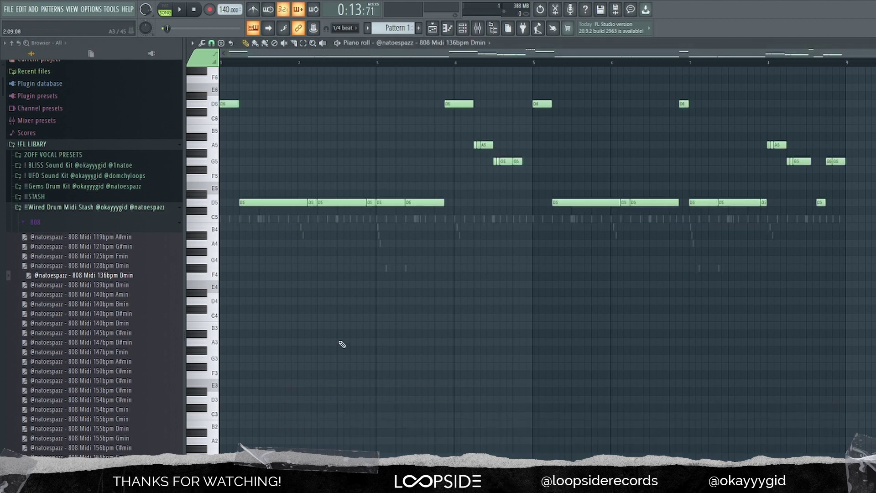
# Transpose all the 808 notes up two semitones, lower the first note to E5, and play the pattern
pyautogui.hotkey('ctrl', 'a')
pyautogui.hotkey('shift', 'Up')
pyautogui.hotkey('shift', 'Up')
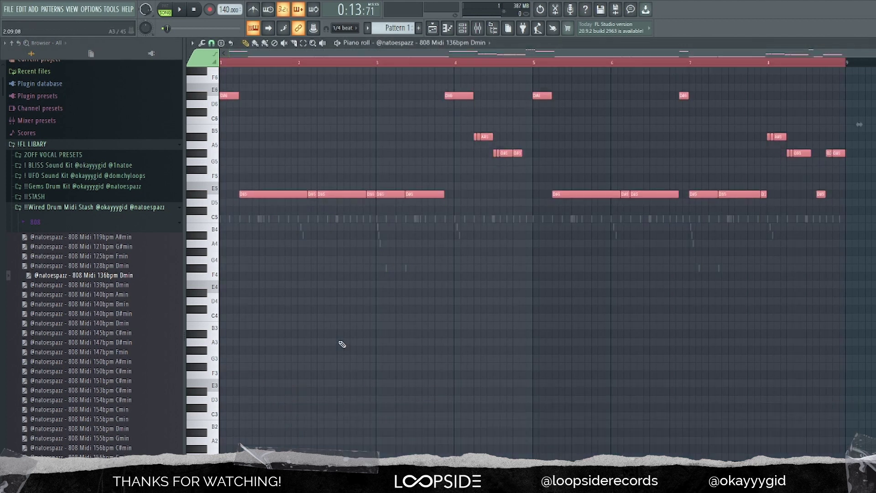
pyautogui.scroll(5, 322, 336)
pyautogui.moveTo(278, 200); pyautogui.dragTo(222, 217)
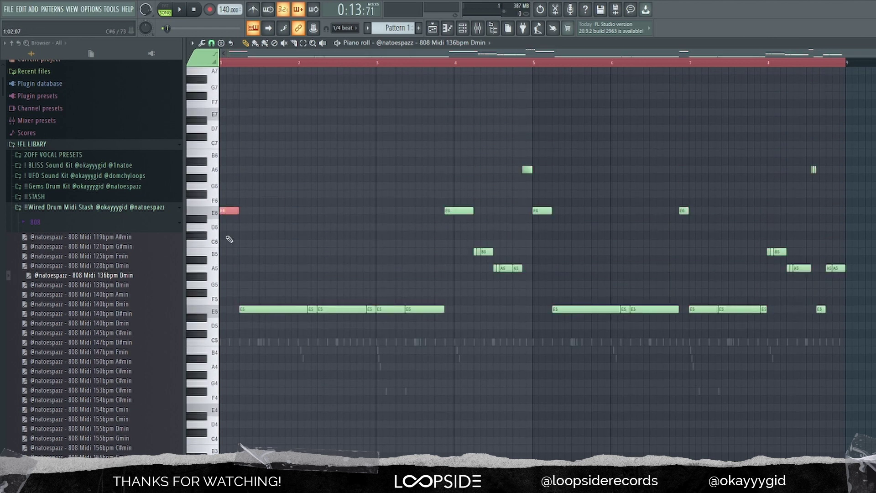
pyautogui.hotkey('ctrl', 'a')
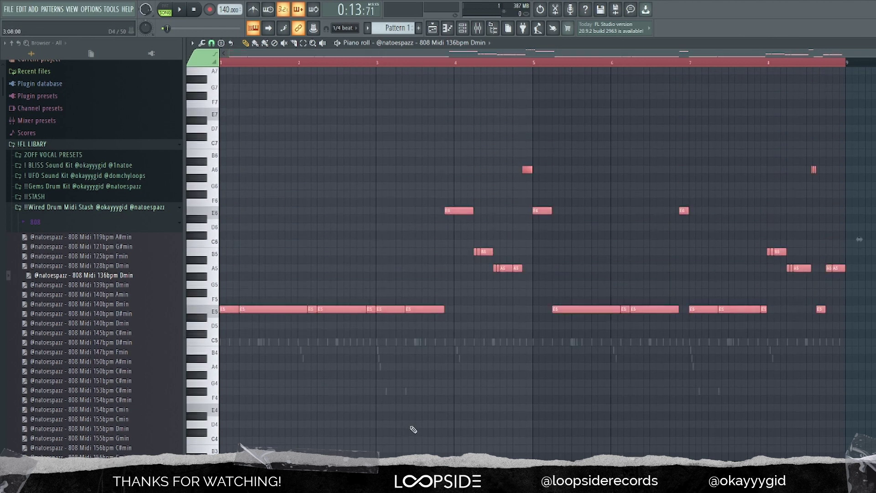
pyautogui.press('space')
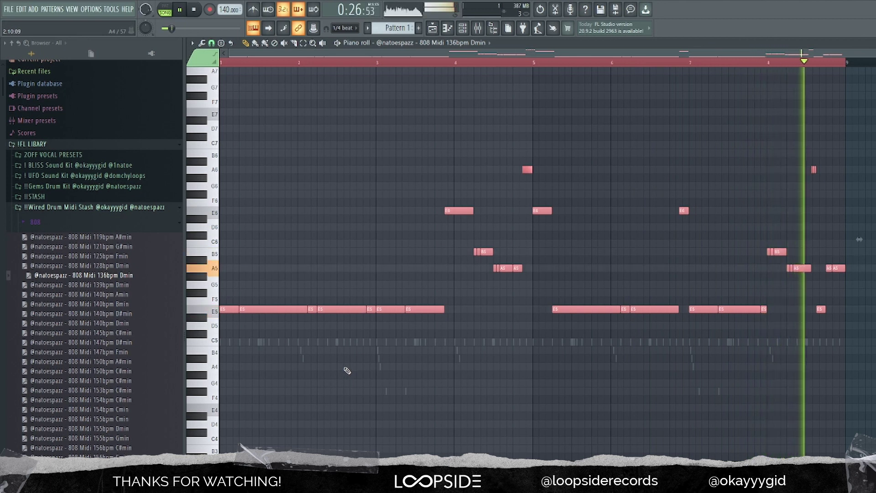
pyautogui.press('space')
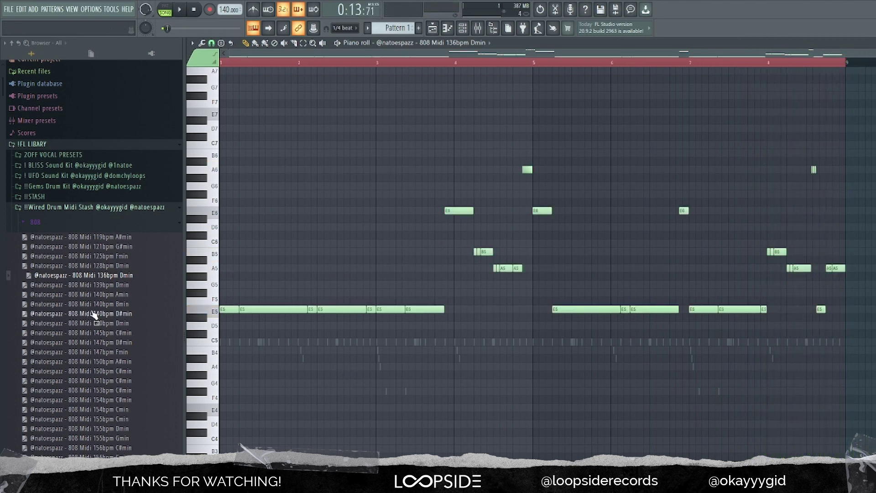
# Replace the 808 notes with 808 Midi 140bpm D#min transposed up one semitone, and lower the first note to E5
pyautogui.moveTo(163, 345); pyautogui.dragTo(391, 375)
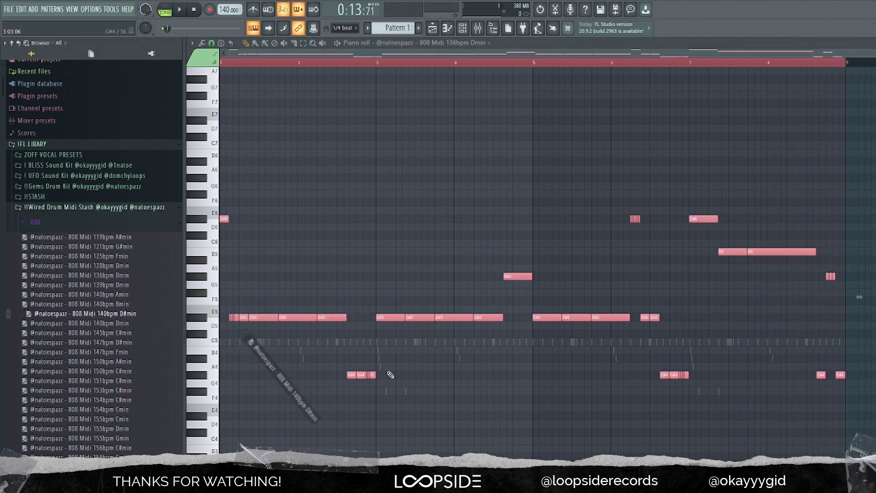
pyautogui.hotkey('shift', 'Up')
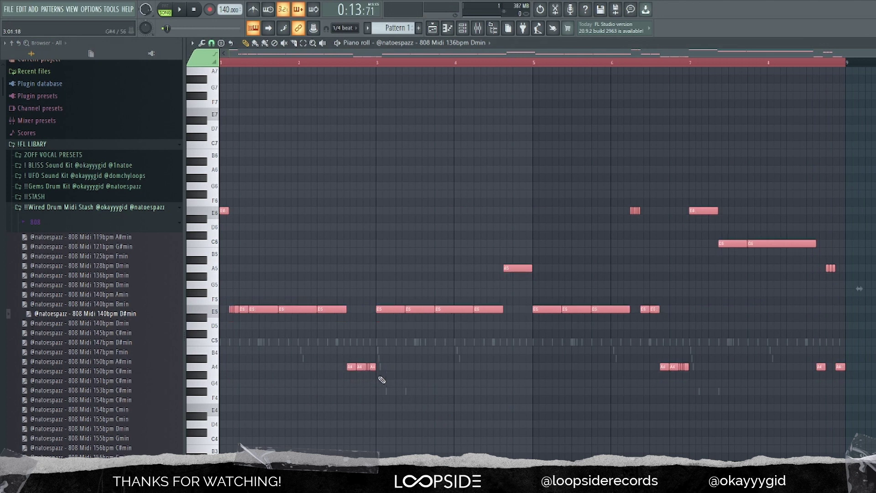
pyautogui.moveTo(269, 183); pyautogui.dragTo(215, 222)
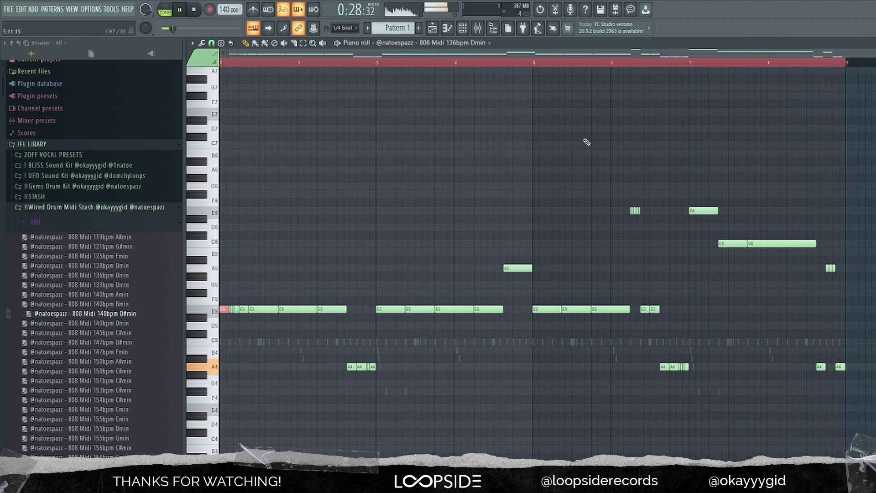
# Review the 808 channel's notes in the piano roll, and shorten the Pattern 1 clip on Track 2 to end at bar 17
pyautogui.click(432, 29)
pyautogui.press('space')
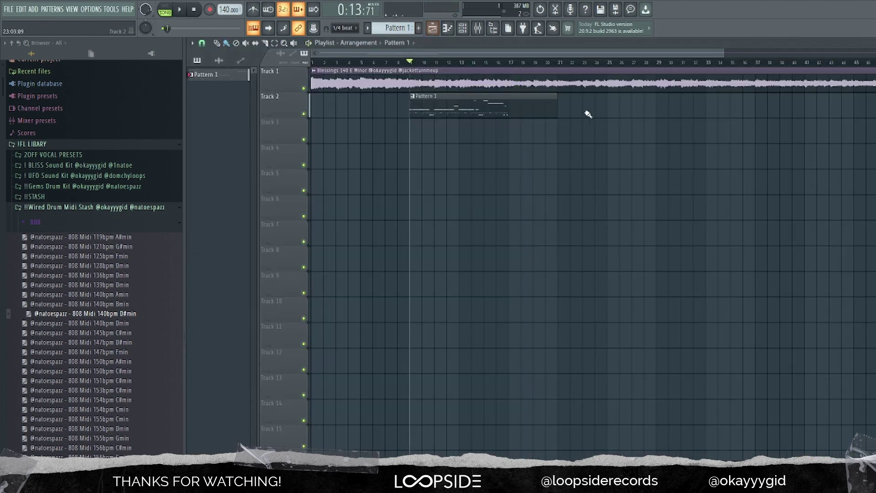
pyautogui.doubleClick(534, 108)
pyautogui.click(447, 29)
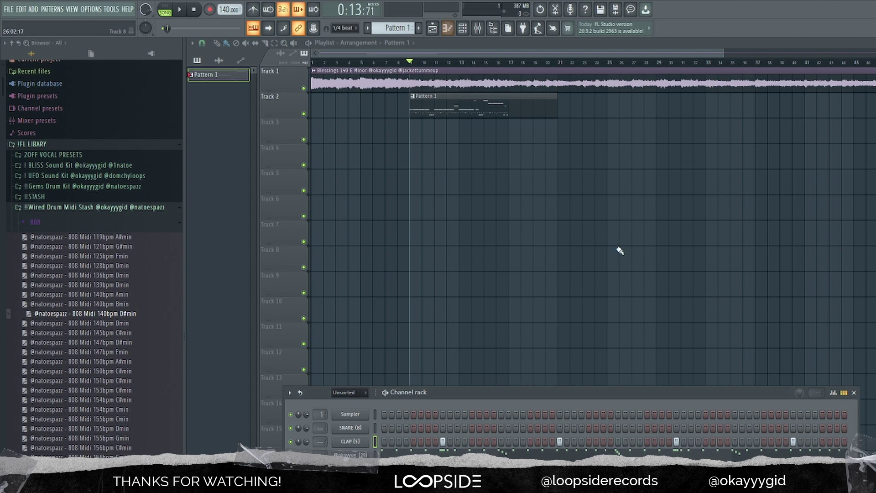
pyautogui.click(443, 29)
pyautogui.click(387, 43)
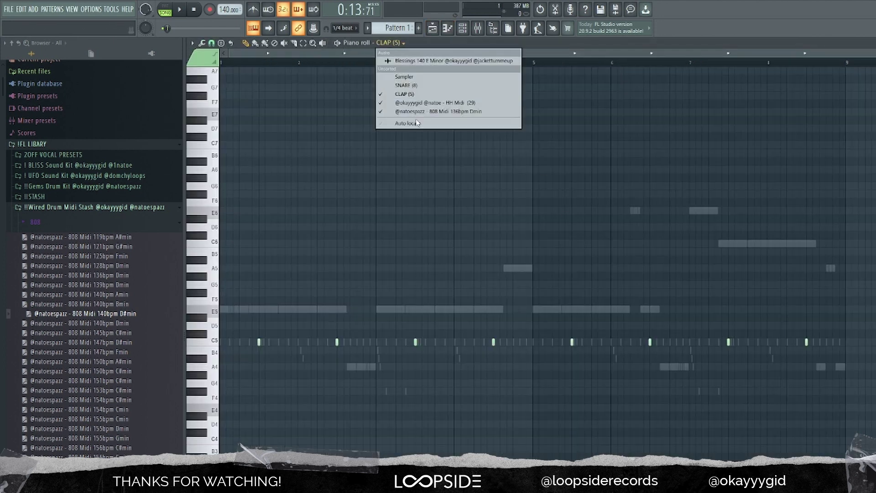
pyautogui.click(415, 112)
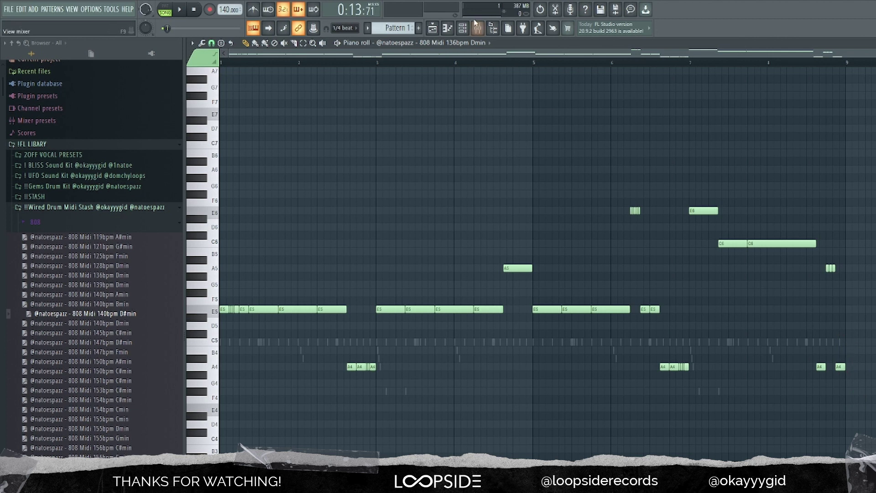
pyautogui.click(432, 29)
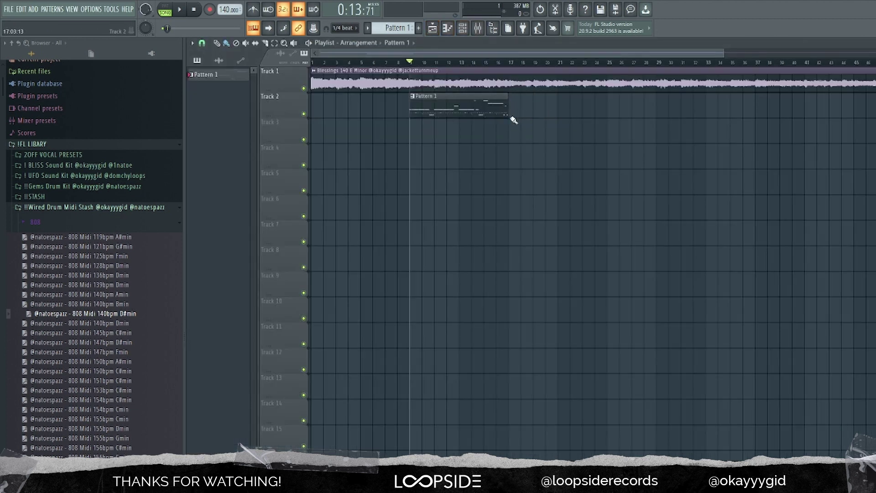
# Duplicate the Pattern 1 clip on Track 2 so a second copy follows it from bar 17 to bar 25
pyautogui.press('space')
pyautogui.moveTo(530, 115); pyautogui.dragTo(447, 113)
pyautogui.hotkey('ctrl', 'b')
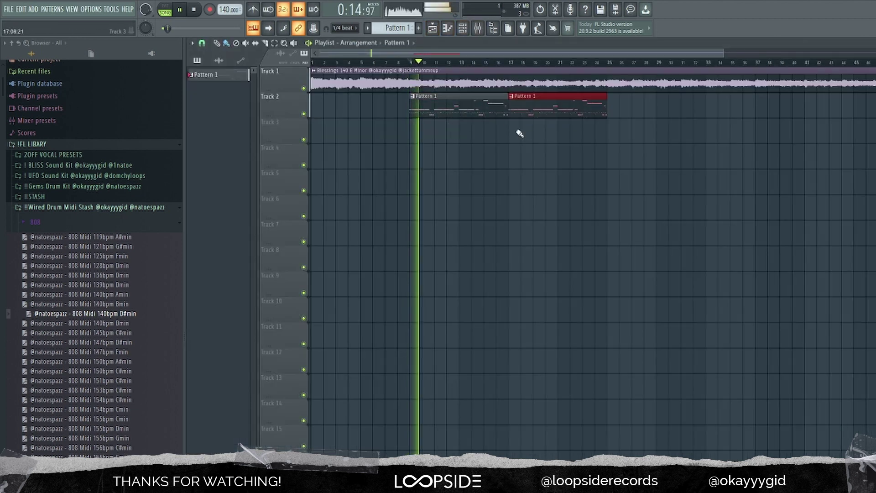
# Boost the 808 sample in its sampler's precomputed effects while checking it in playback, and close the channel settings
pyautogui.click(462, 31)
pyautogui.click(351, 469)
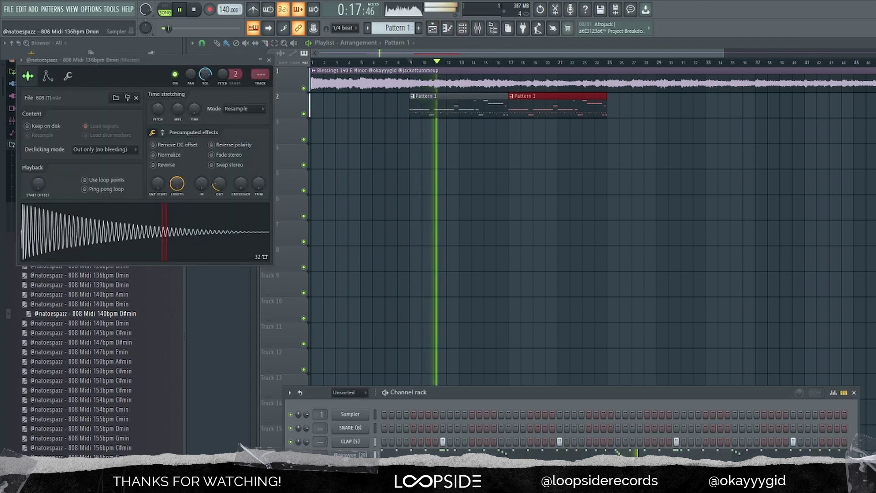
pyautogui.click(163, 133)
pyautogui.press('space')
pyautogui.moveTo(159, 150)
pyautogui.mouseDown()
pyautogui.moveTo(159, 142)
pyautogui.moveTo(175, 149)
pyautogui.moveTo(158, 151)
pyautogui.mouseUp()
pyautogui.press('space')
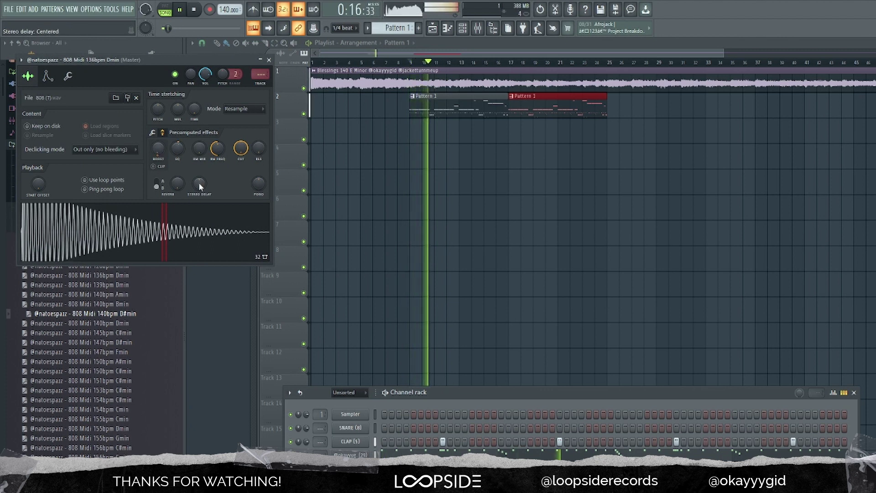
pyautogui.click(269, 60)
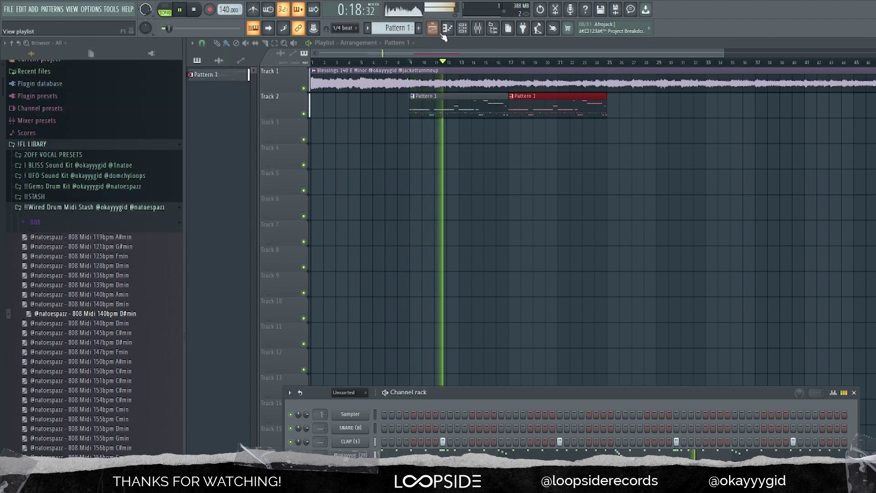
# Load the MASTER #3 preset from the Gems Drum Kit's !!MIXING folder onto the Master mixer track, and play the result
pyautogui.click(478, 29)
pyautogui.press('space')
pyautogui.click(53, 221)
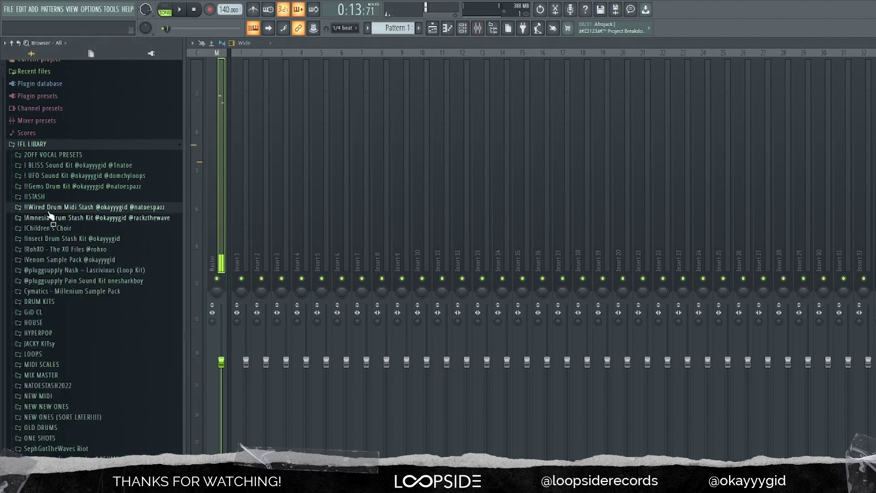
pyautogui.click(45, 186)
pyautogui.click(73, 187)
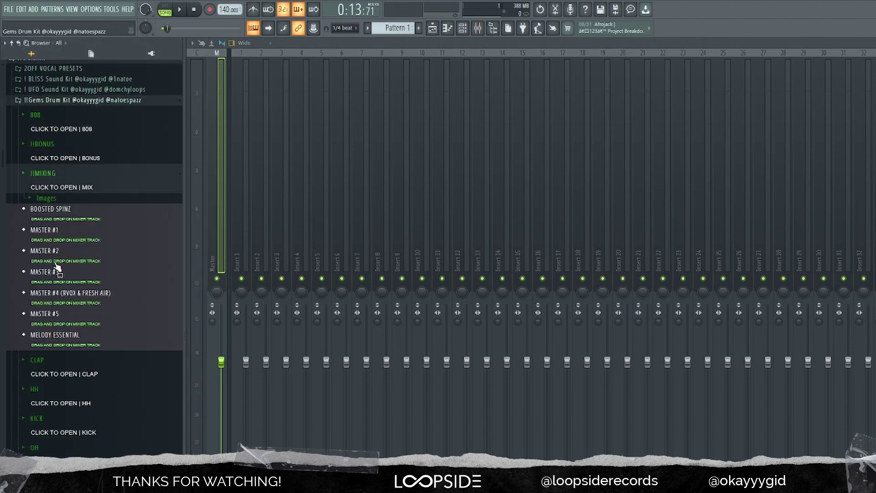
pyautogui.moveTo(224, 221); pyautogui.dragTo(222, 220)
pyautogui.click(575, 371)
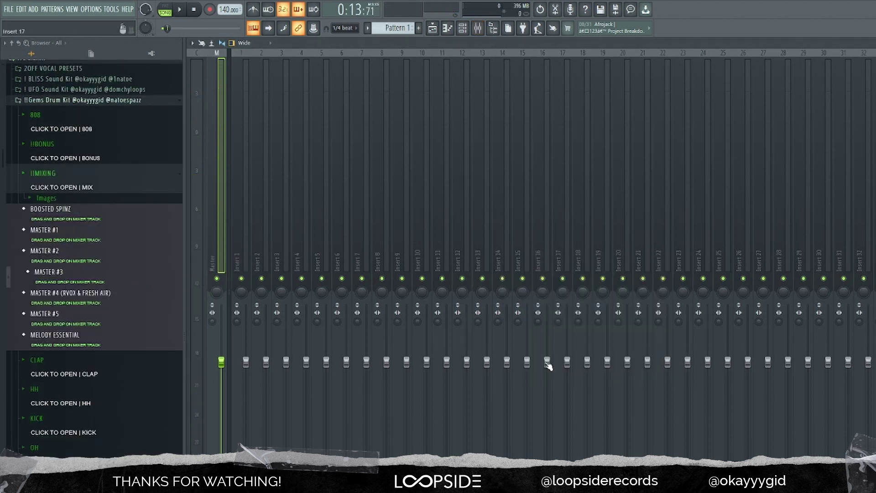
pyautogui.press('space')
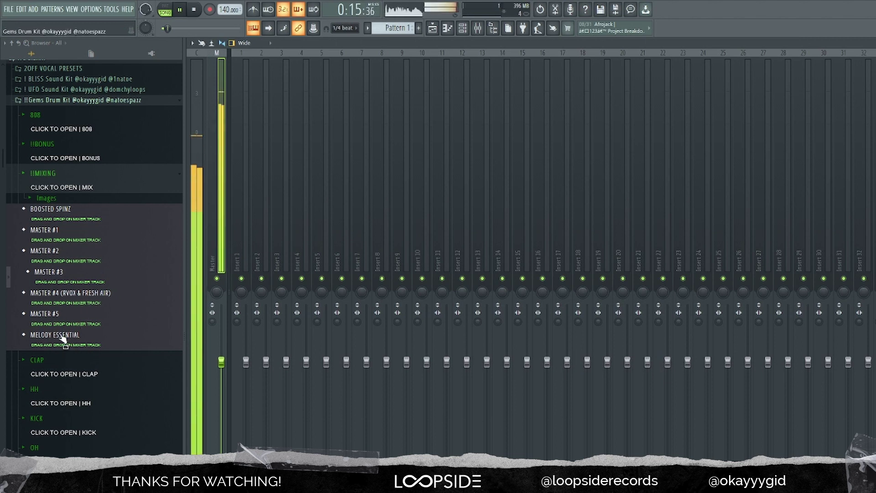
# Route the Blessings melody loop to mixer insert 2, and load the MELODY ESSENTIAL preset onto that insert
pyautogui.click(433, 29)
pyautogui.doubleClick(324, 89)
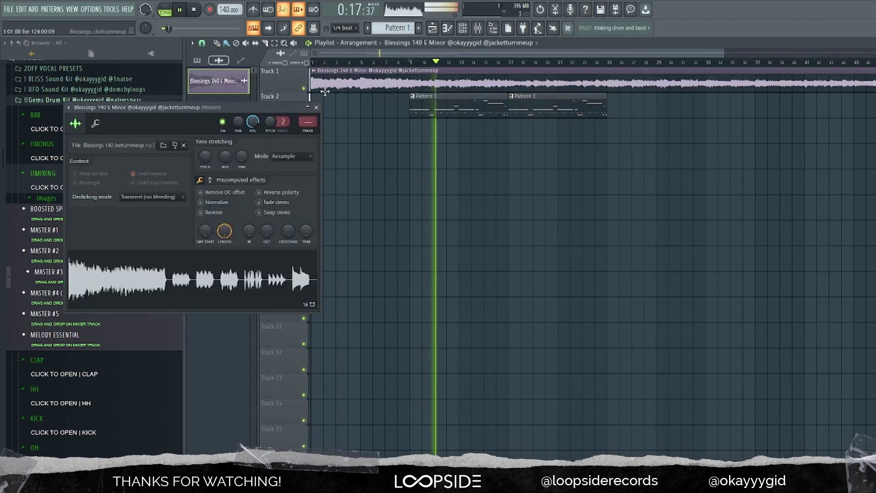
pyautogui.press('space')
pyautogui.click(310, 108)
pyautogui.click(477, 28)
pyautogui.press('space')
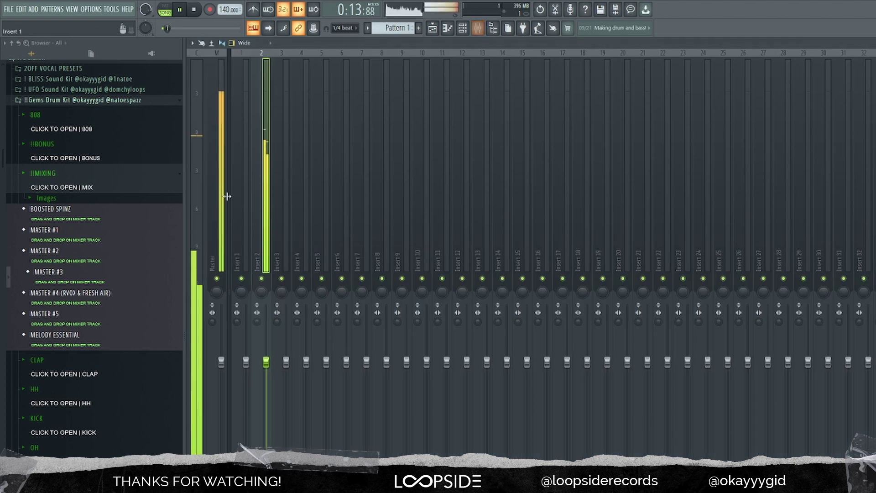
pyautogui.moveTo(59, 234); pyautogui.dragTo(59, 315)
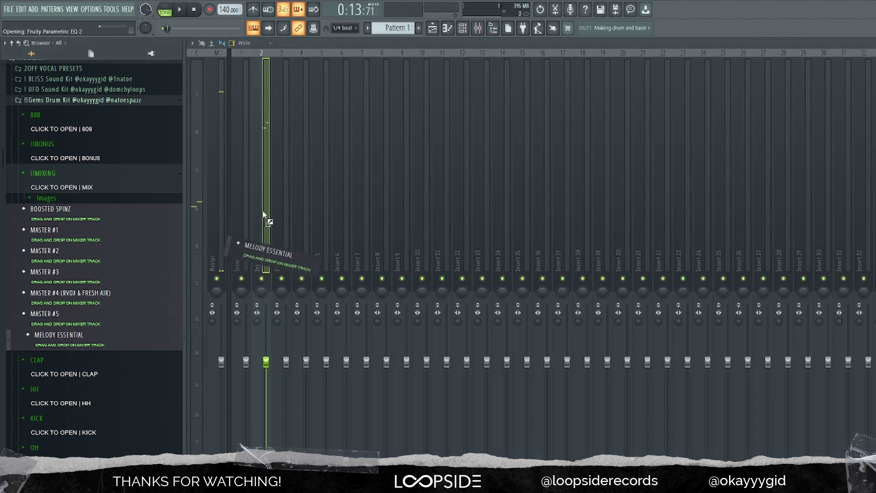
# Route the snare, clap, hi-hat and 808 channels to mixer inserts 3 to 6, and load BOOSTED SPINZ onto the 808's insert 6
pyautogui.click(463, 32)
pyautogui.click(350, 425)
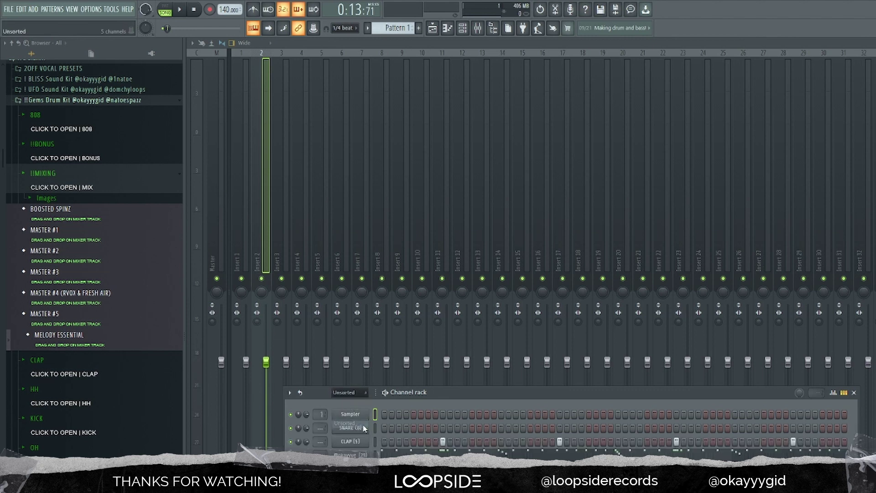
pyautogui.click(284, 249)
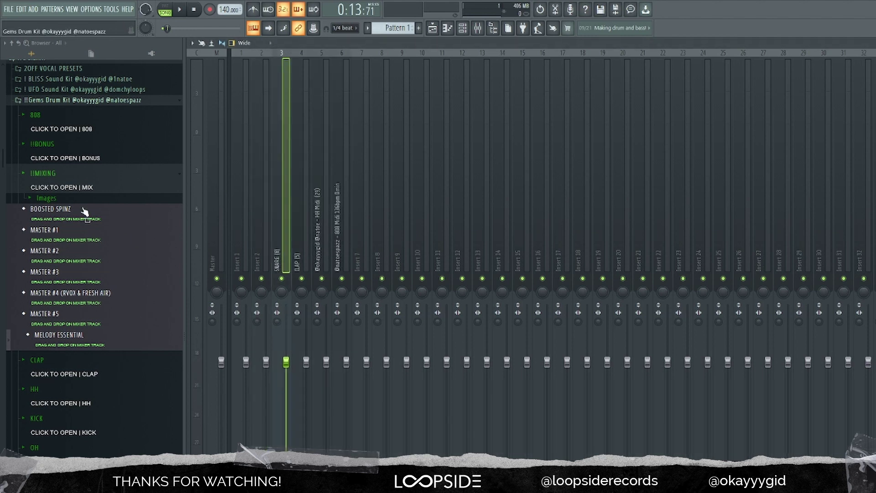
pyautogui.moveTo(326, 231); pyautogui.dragTo(343, 232)
pyautogui.press('space')
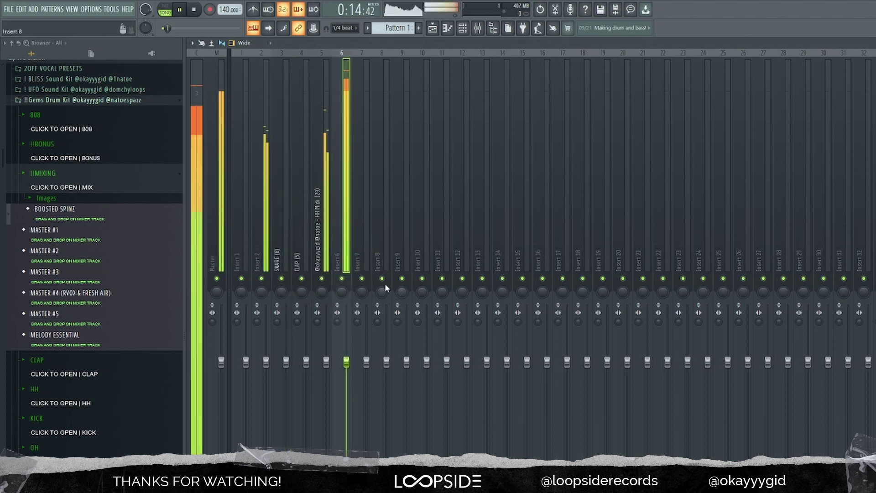
# Add OH (12) from the Gems Drum Kit's OH folder as a channel with hits across bars 1 to 4, and play it
pyautogui.click(462, 29)
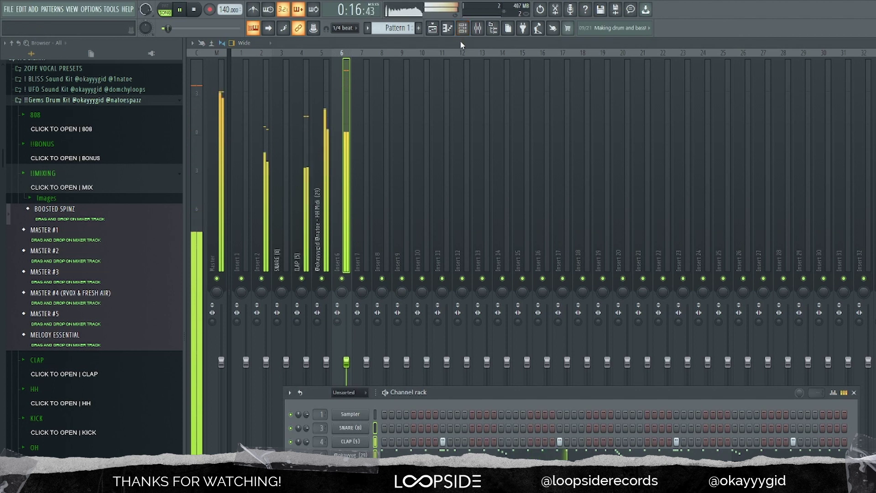
pyautogui.click(441, 29)
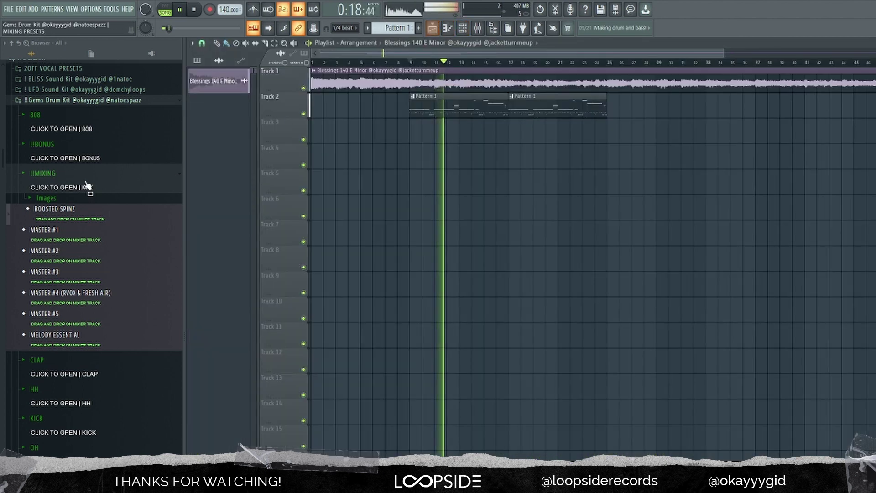
pyautogui.click(86, 199)
pyautogui.click(60, 288)
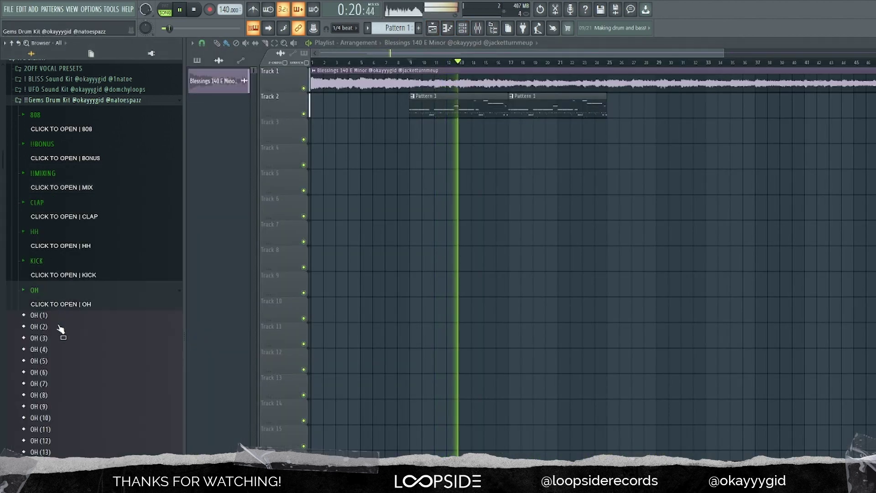
pyautogui.press('space')
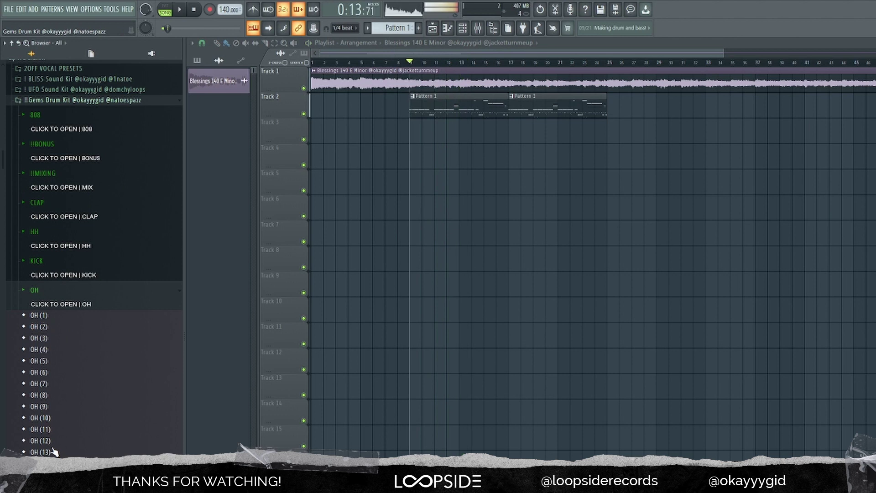
pyautogui.click(462, 29)
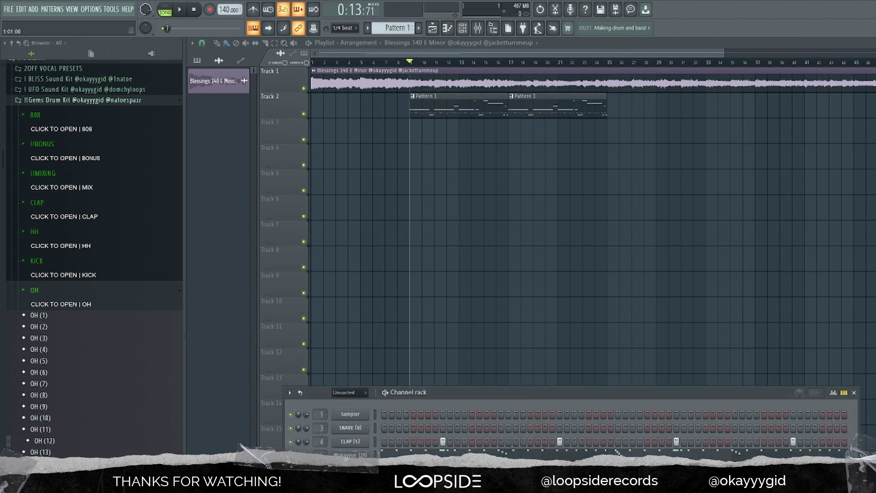
pyautogui.press('space')
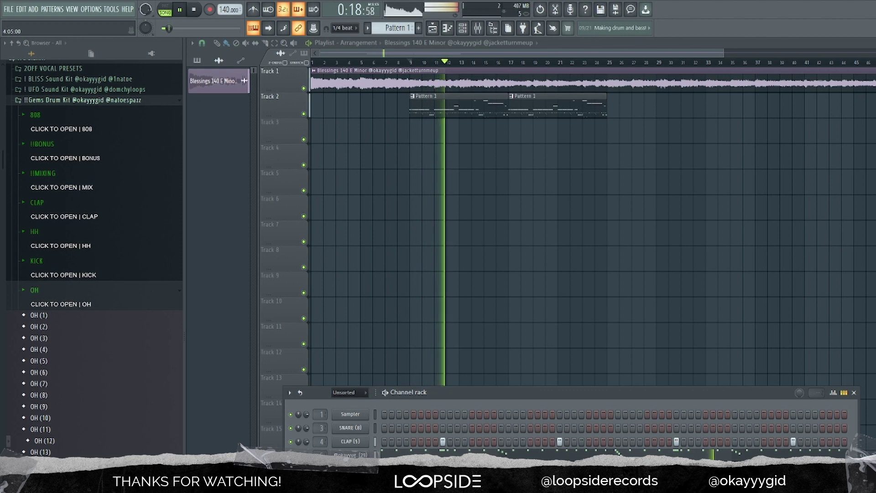
# Duplicate the OH (12) notes of bars 1 to 4 into bars 5 to 8 in the piano roll
pyautogui.click(448, 28)
pyautogui.press('space')
pyautogui.moveTo(533, 65); pyautogui.dragTo(91, 135)
pyautogui.hotkey('ctrl', 'b')
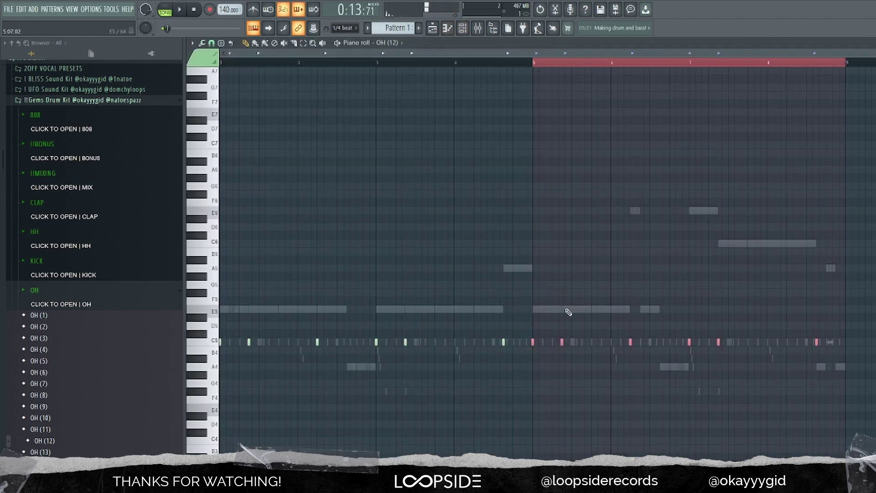
# Replace the bar 8 OH (12) note with one on beat 4 of bar 7, and play the pattern
pyautogui.hotkey('ctrl', 'd')
pyautogui.press('space')
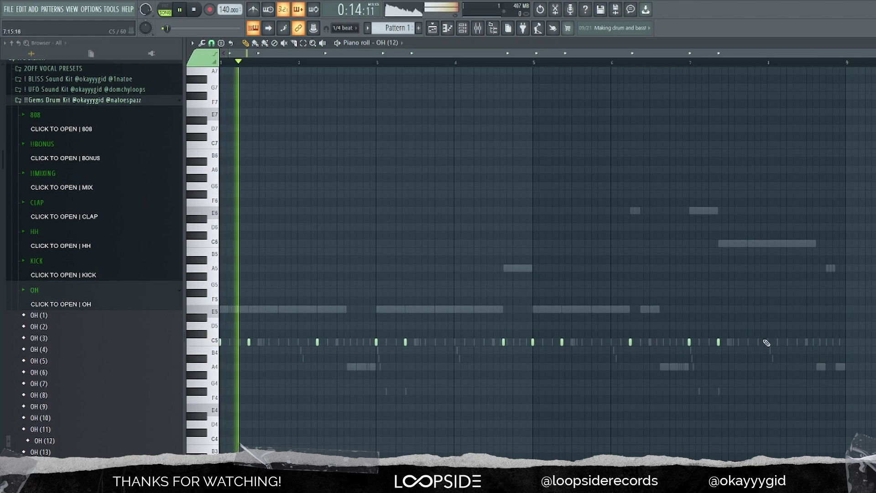
pyautogui.scroll(3, 750, 359)
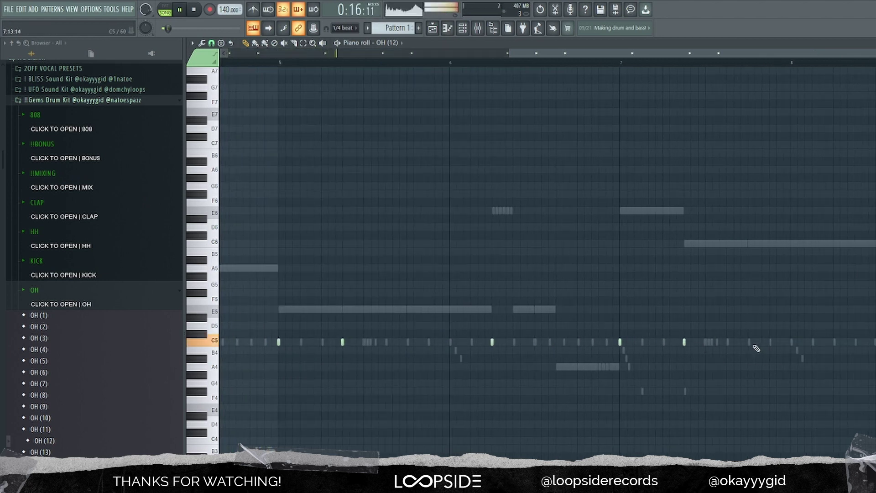
pyautogui.scroll(-4, 748, 347)
pyautogui.hotkey('ctrl', 'a')
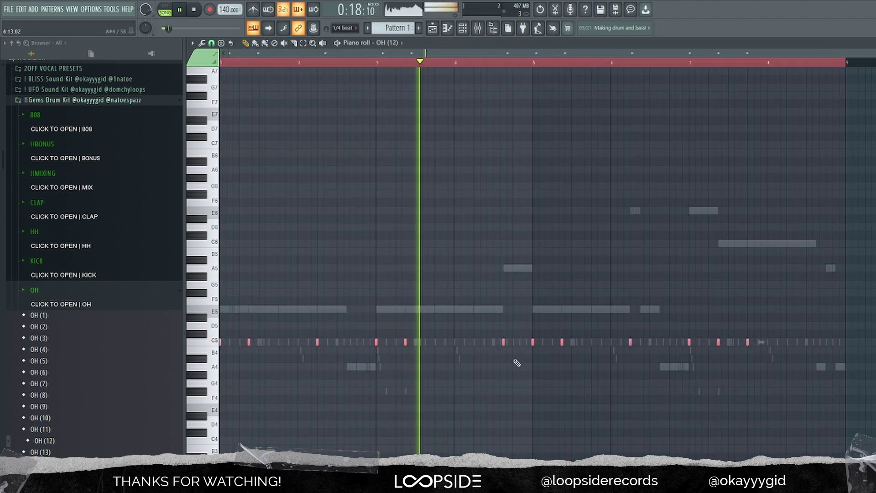
# Add the OH (2) sample as a channel with hits in bars 2 and 4, and duplicate them into bars 5 to 8
pyautogui.press('F6')
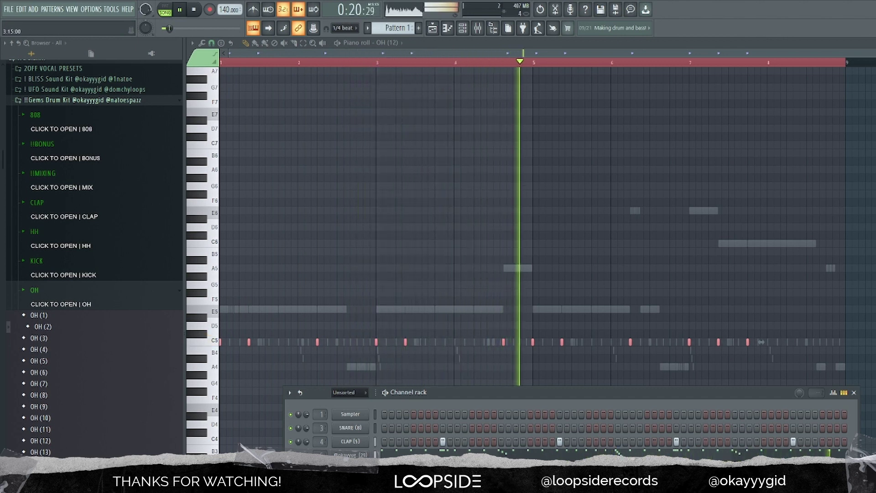
pyautogui.click(447, 28)
pyautogui.click(536, 66)
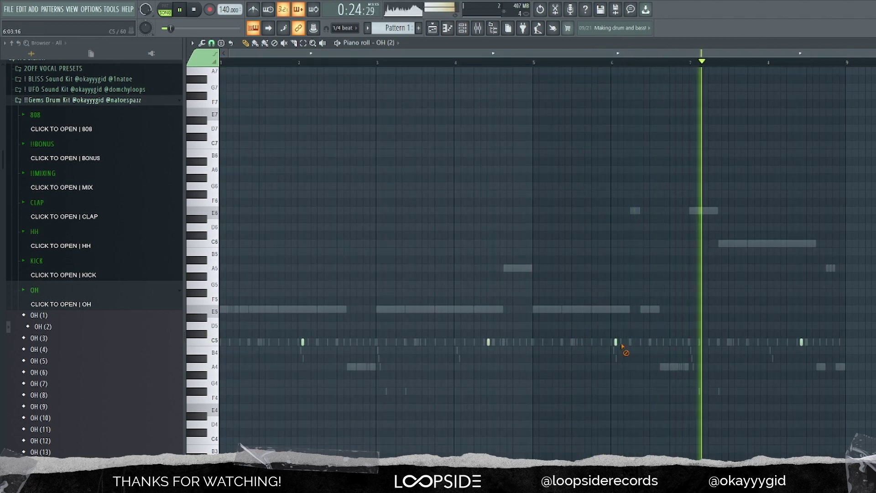
# Try the last OH (2) note in bar 7, and delete both duplicated OH (2) notes from bars 5 to 8
pyautogui.scroll(2, 771, 354)
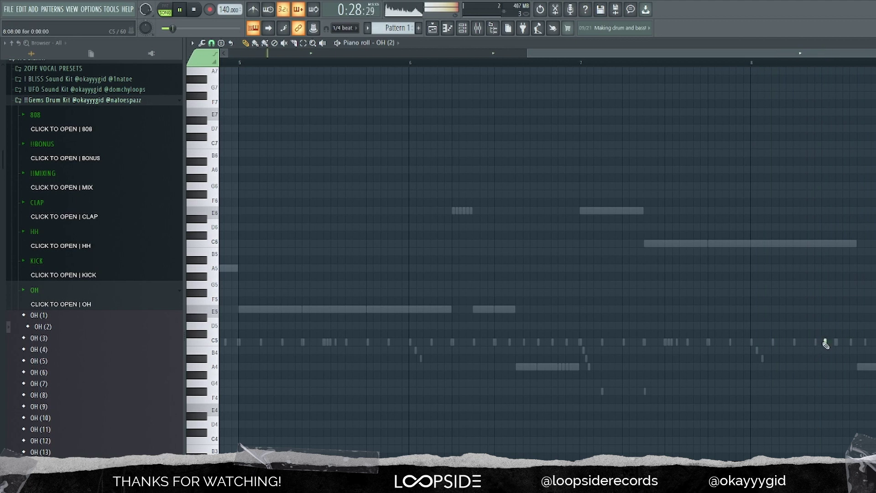
pyautogui.scroll(-3, 558, 201)
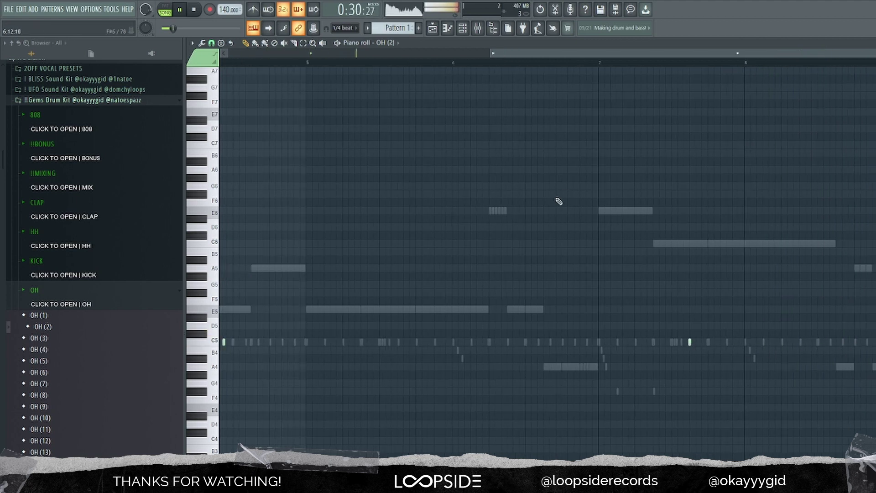
pyautogui.hotkey('ctrl', 'a')
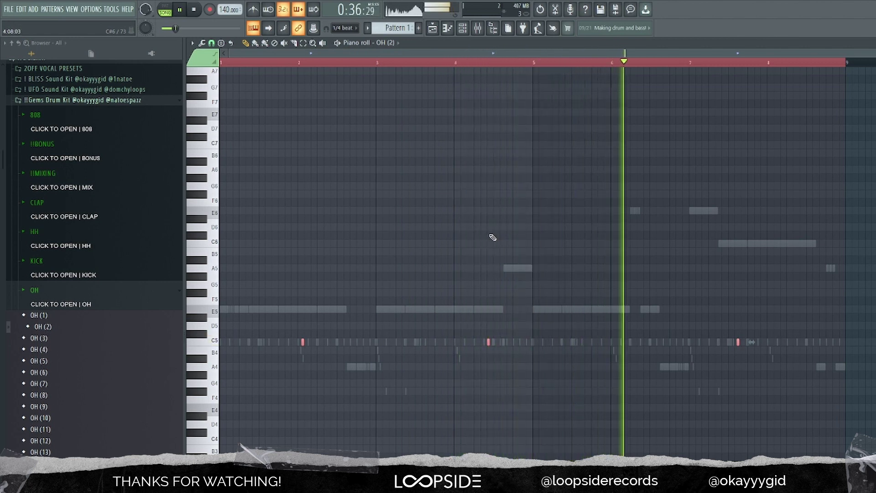
pyautogui.click(386, 43)
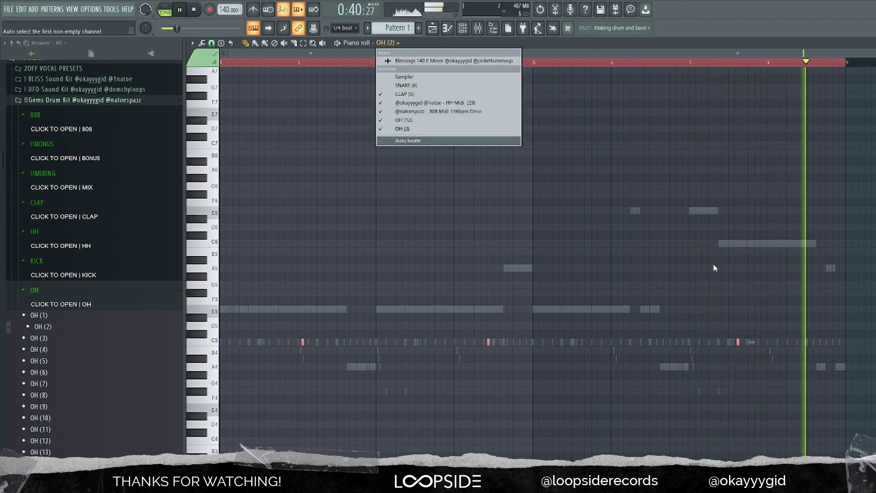
pyautogui.rightClick(735, 349)
pyautogui.rightClick(738, 342)
# Open the 808 channel's piano roll, delete the short E6 notes in bar 6, and play the pattern
pyautogui.click(394, 42)
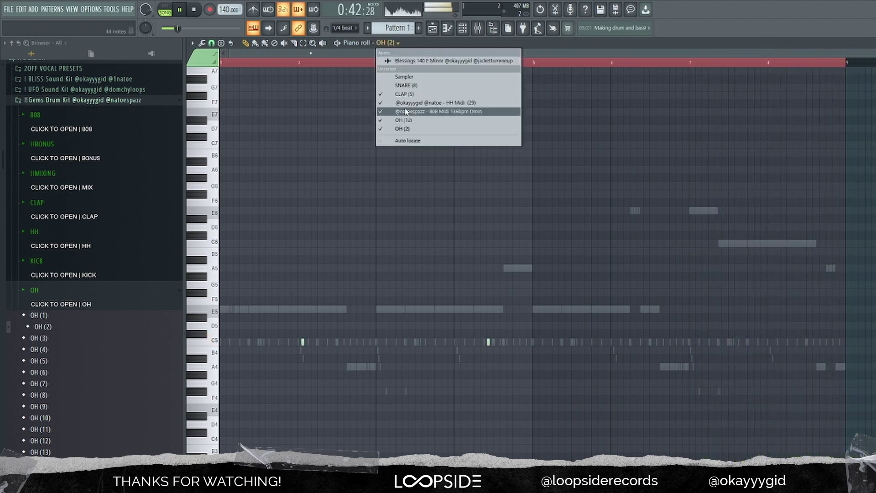
pyautogui.click(438, 111)
pyautogui.press('space')
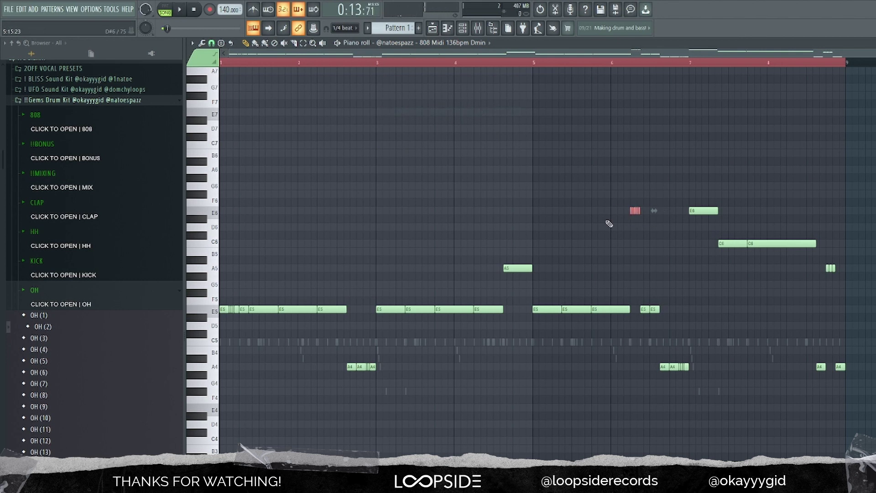
pyautogui.press('space')
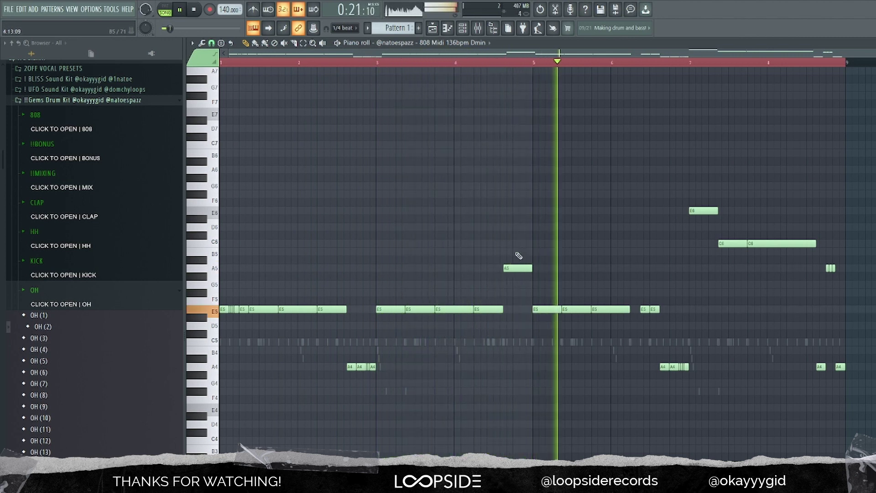
# Lower the 808 note at the end of bar 4 to A4, and copy the bar 7–8 808 rhythm onto C5 for SNARE (8)
pyautogui.moveTo(514, 270); pyautogui.dragTo(514, 370)
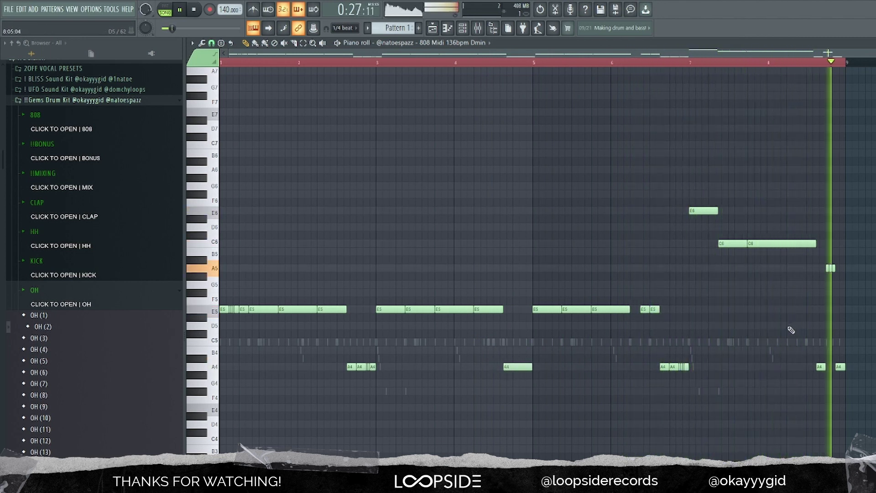
pyautogui.moveTo(871, 193); pyautogui.dragTo(708, 416)
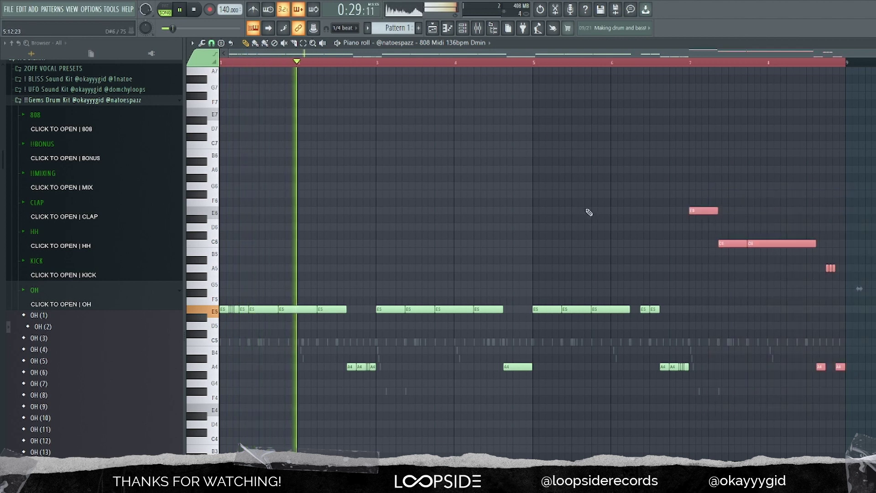
pyautogui.click(463, 29)
pyautogui.click(62, 302)
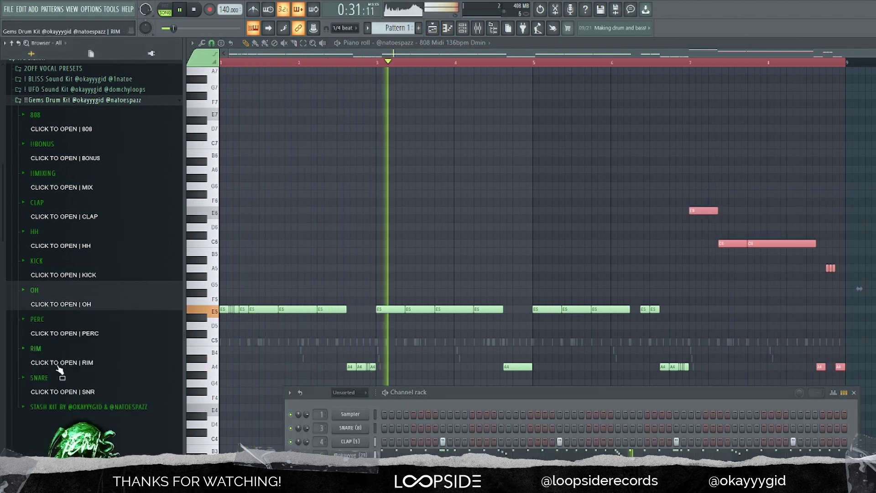
pyautogui.press('F7')
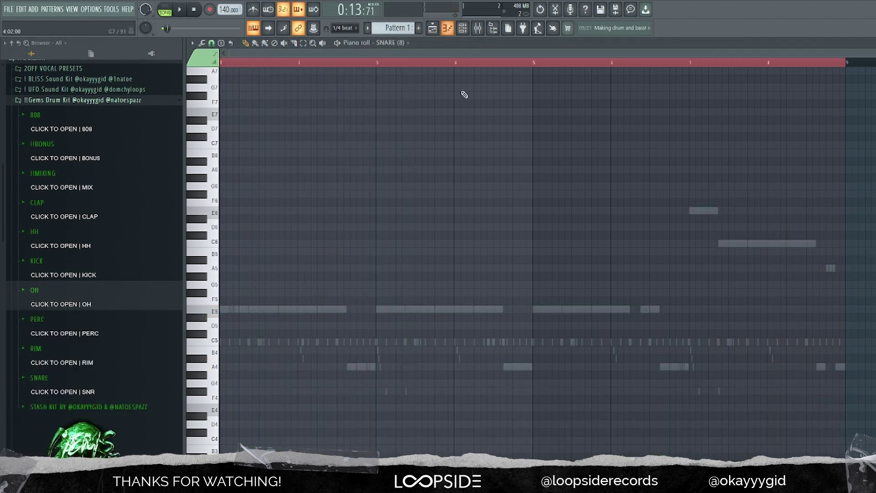
pyautogui.moveTo(237, 211); pyautogui.dragTo(701, 209)
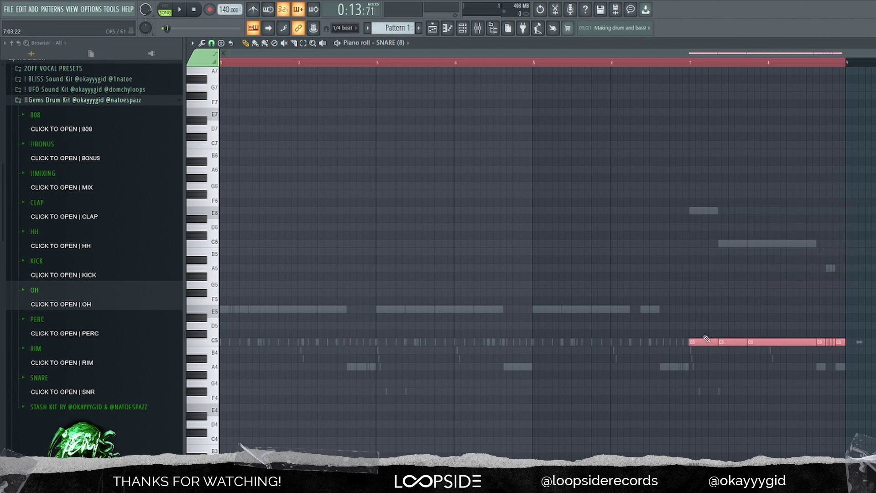
# Place two short C5 snare hits, one in the second half of bar 1 and one early in bar 2
pyautogui.press('space')
pyautogui.scroll(3, 232, 352)
pyautogui.press('space')
pyautogui.click(234, 343)
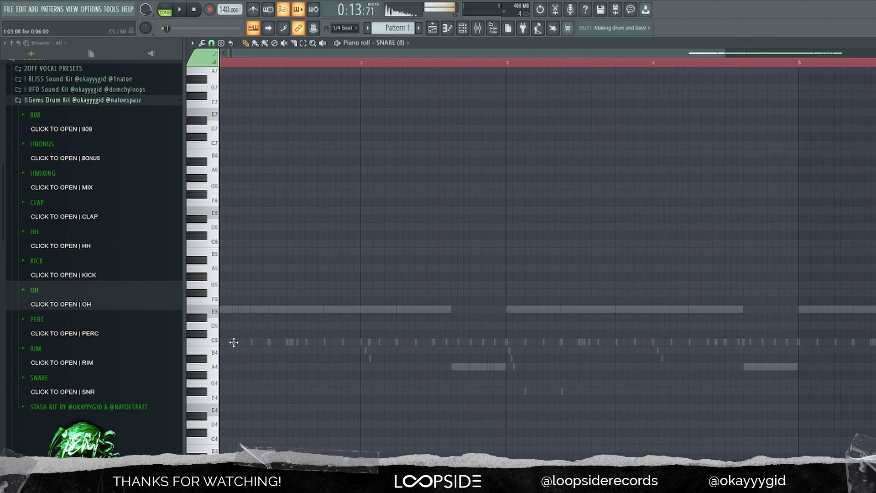
pyautogui.press('space')
pyautogui.press('space')
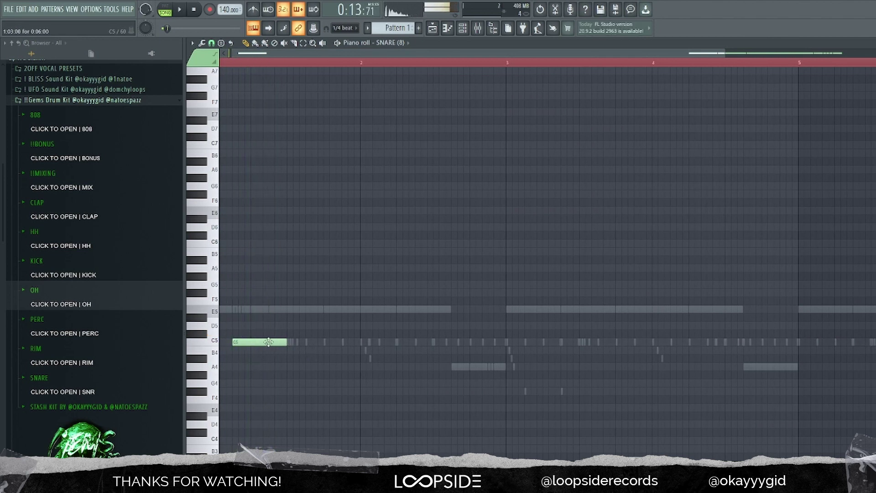
pyautogui.moveTo(329, 343); pyautogui.dragTo(322, 344)
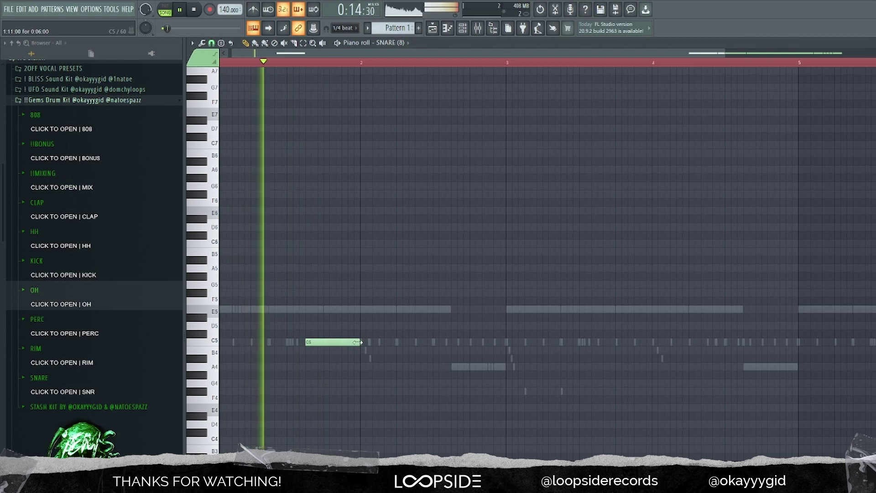
pyautogui.moveTo(352, 345); pyautogui.dragTo(315, 346)
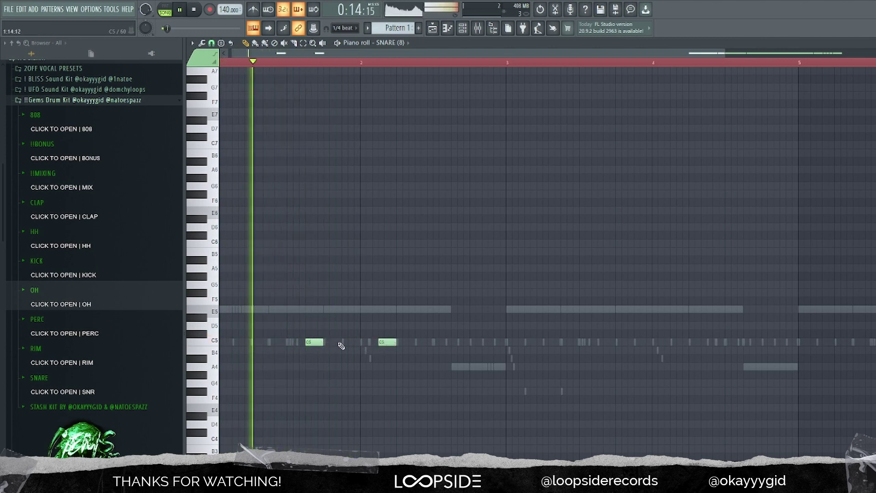
pyautogui.click(347, 342)
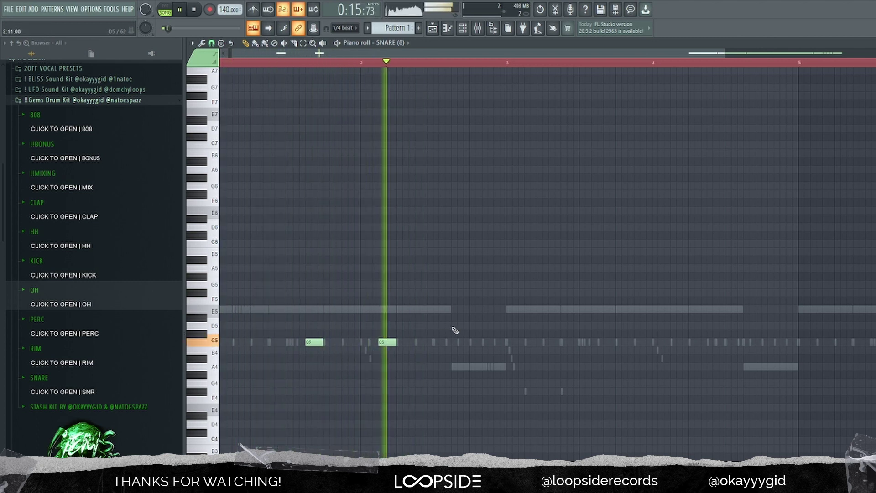
# Add another short C5 snare hit early in bar 3, and play the pattern
pyautogui.click(534, 343)
pyautogui.moveTo(541, 343); pyautogui.dragTo(536, 343)
pyautogui.press('space')
pyautogui.press('space')
pyautogui.hotkey('ctrl', 'a')
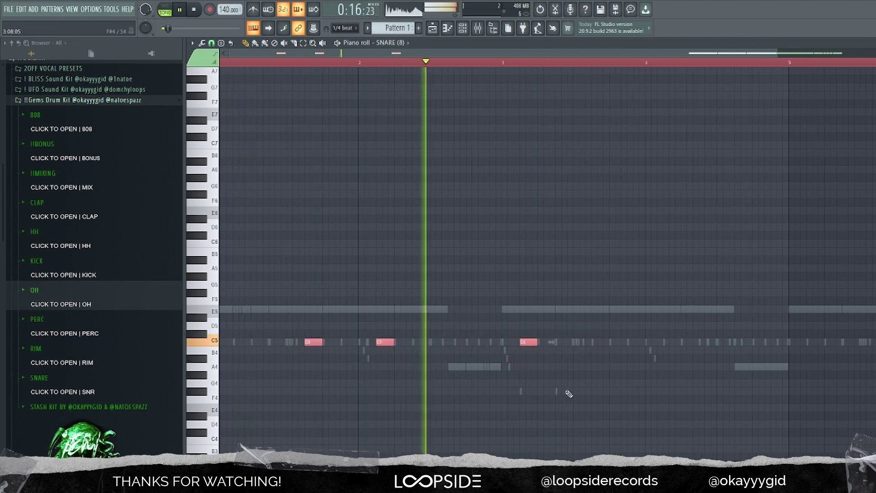
# Add a C5 snare note in bar 4 chopped into four pieces, plus a short hit at the end of the bar
pyautogui.scroll(-3, 465, 385)
pyautogui.scroll(5, 483, 378)
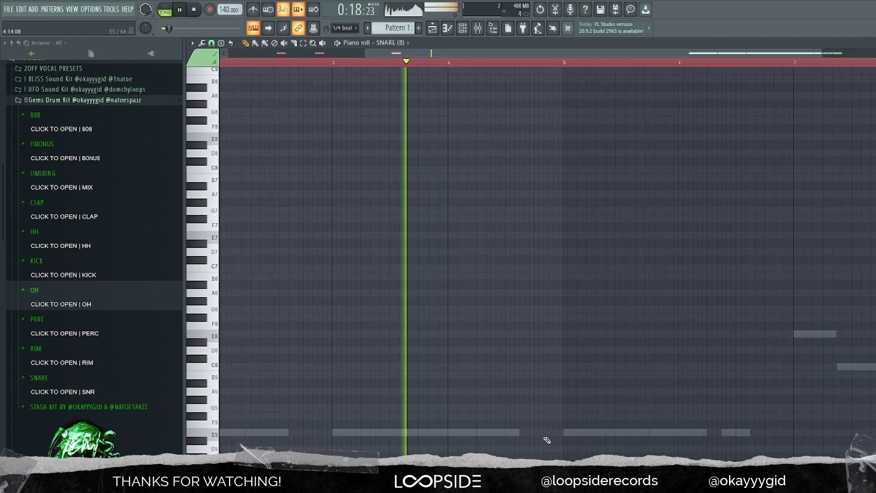
pyautogui.scroll(3, 546, 438)
pyautogui.scroll(-4, 489, 449)
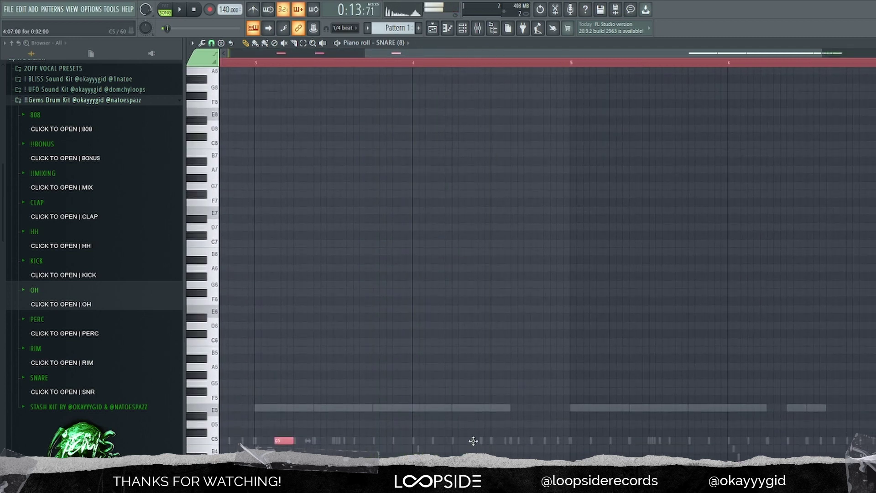
pyautogui.hotkey('alt', 'u')
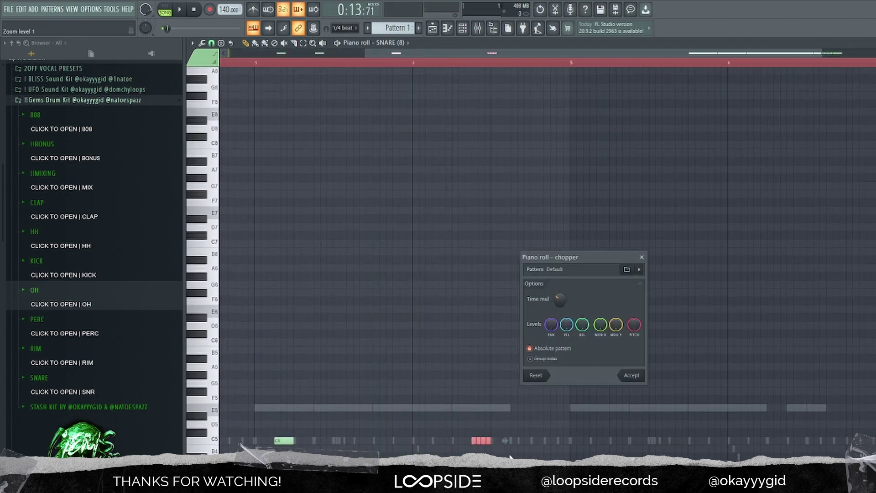
pyautogui.click(631, 375)
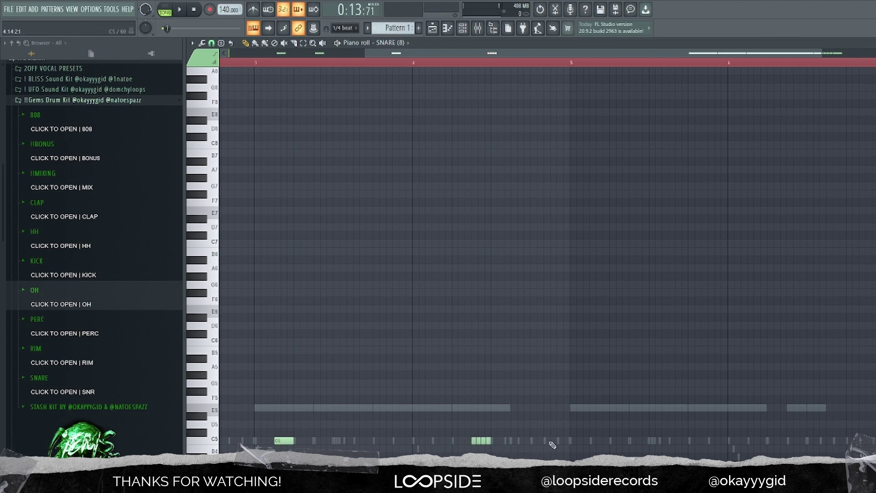
pyautogui.scroll(-3, 561, 459)
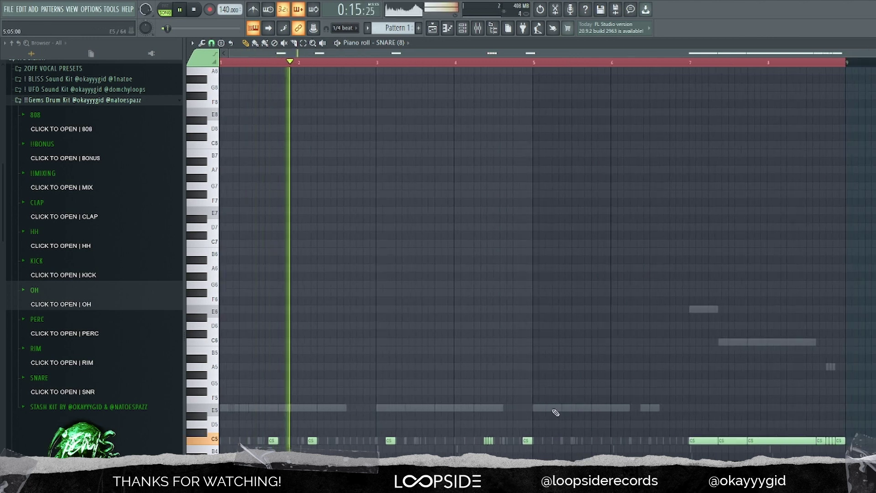
# Duplicate the bar 1 and bar 2 snare hits to the matching positions in bars 5 and 6
pyautogui.moveTo(591, 414); pyautogui.dragTo(591, 437)
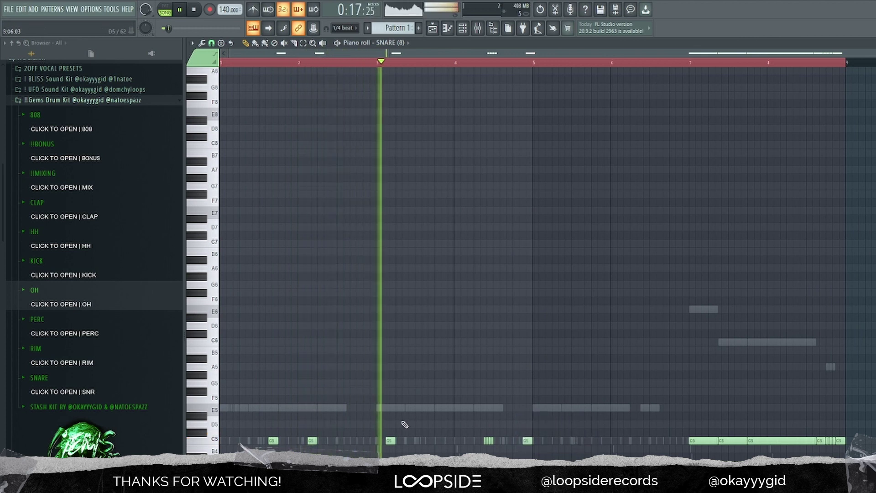
pyautogui.moveTo(364, 414); pyautogui.dragTo(584, 449)
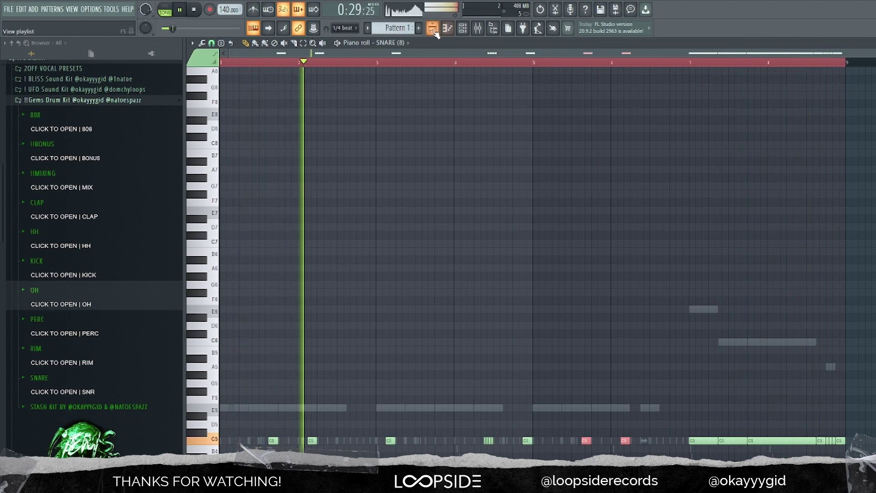
# Add a Pattern 1 clip at bar 25 on Track 2 of the playlist, and shorten the bar 17 clip to seven bars
pyautogui.press('F5')
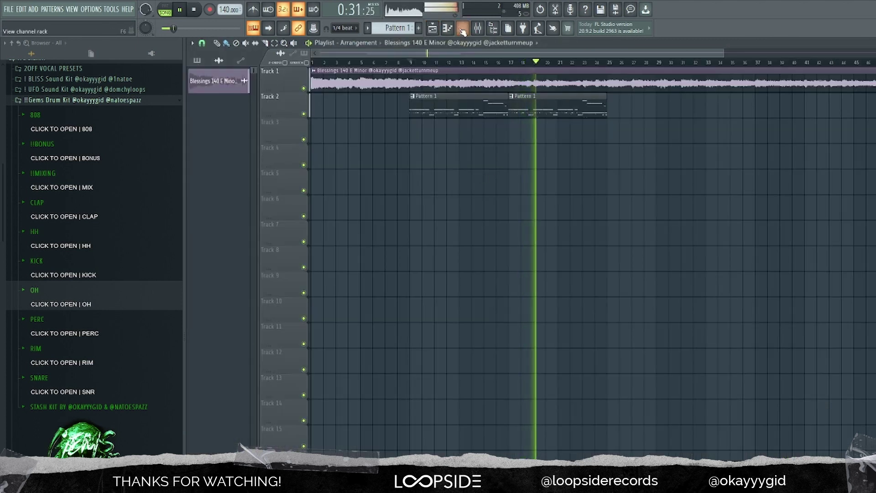
pyautogui.click(462, 30)
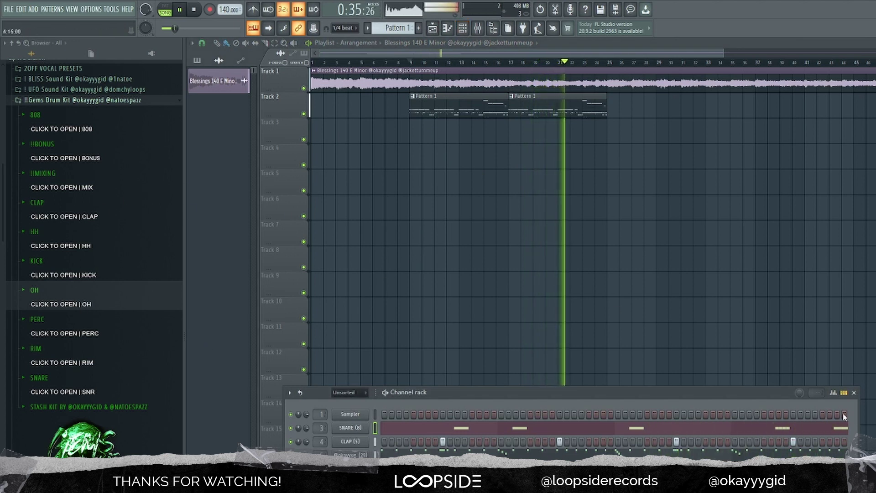
pyautogui.click(854, 393)
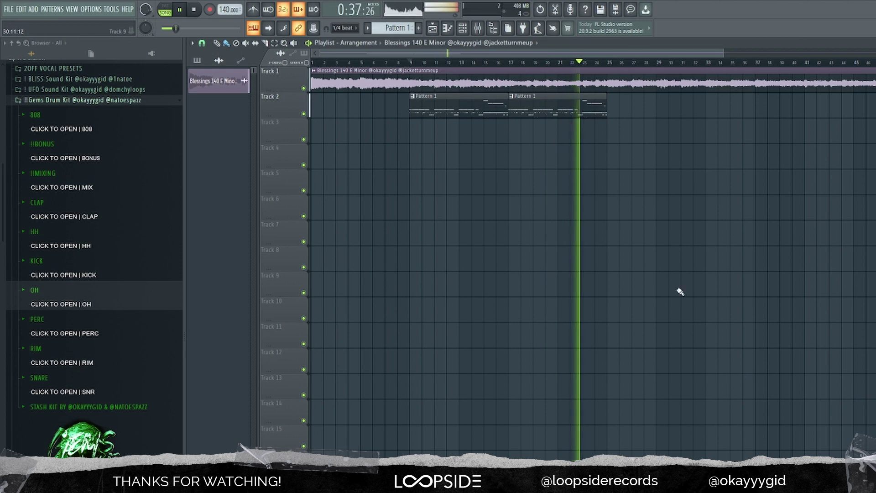
pyautogui.click(614, 105)
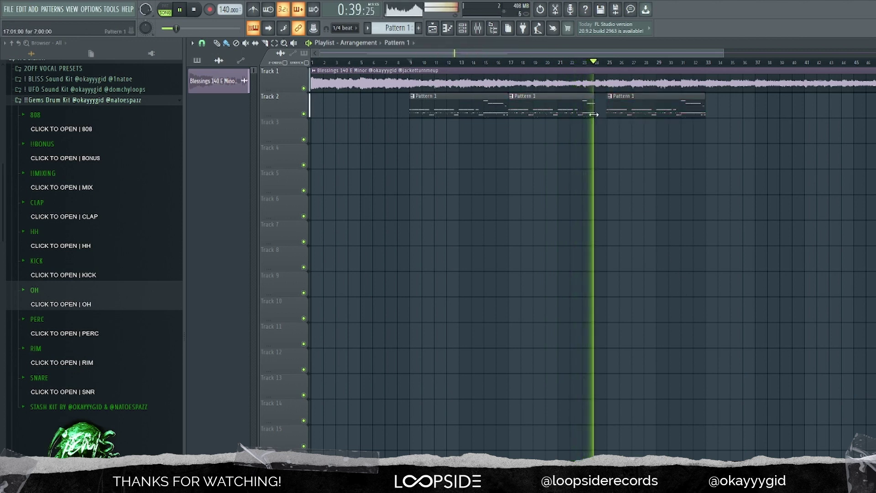
# Duplicate the bar 25 Pattern 1 clip to bar 33, and play through the arrangement
pyautogui.moveTo(727, 110); pyautogui.dragTo(665, 122)
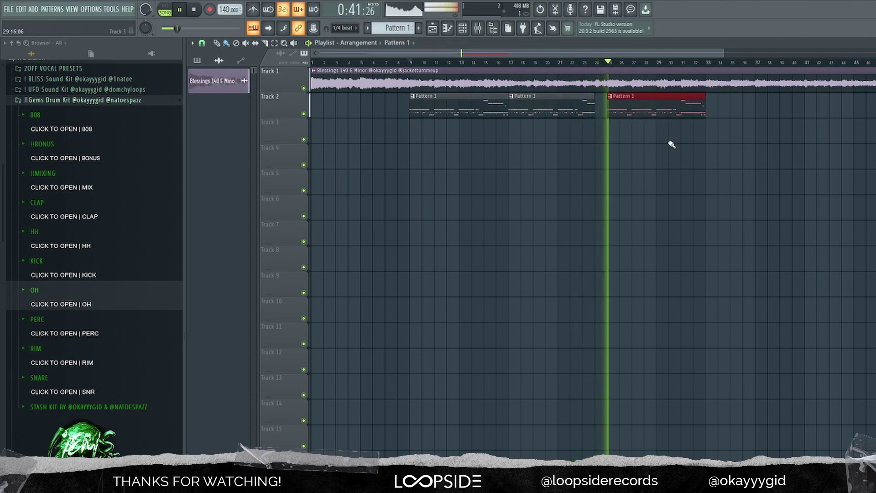
pyautogui.hotkey('ctrl', 'b')
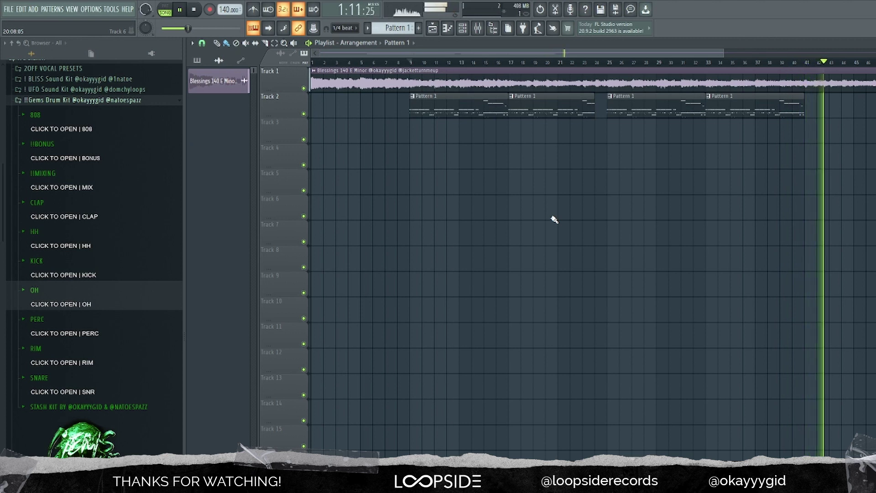
pyautogui.keyDown('ctrl'); pyautogui.scroll(-2, 605, 233); pyautogui.keyUp('ctrl')
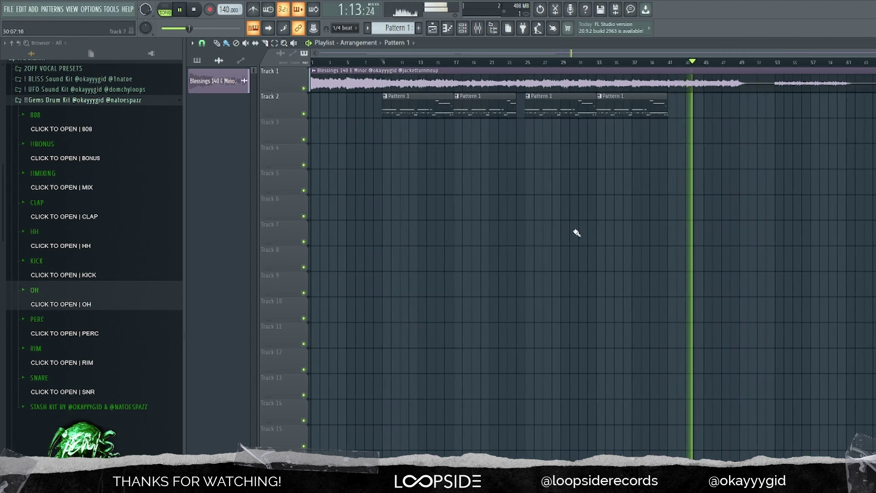